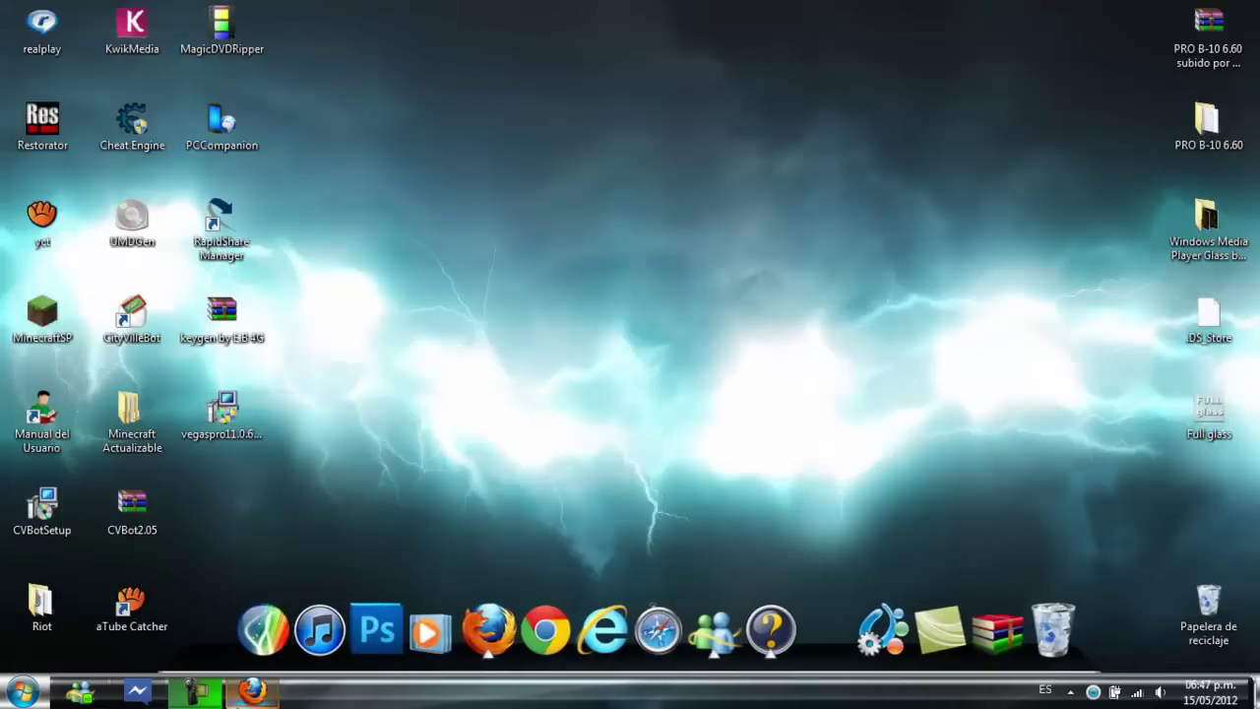
Review the version list on Sony's Vegas Pro trial page and the RapidShare page for keygen_by_E.B_4G.rar in Firefox.
{"action": "left_click", "coordinate": [252, 691]}
{"action": "left_click", "coordinate": [668, 14]}
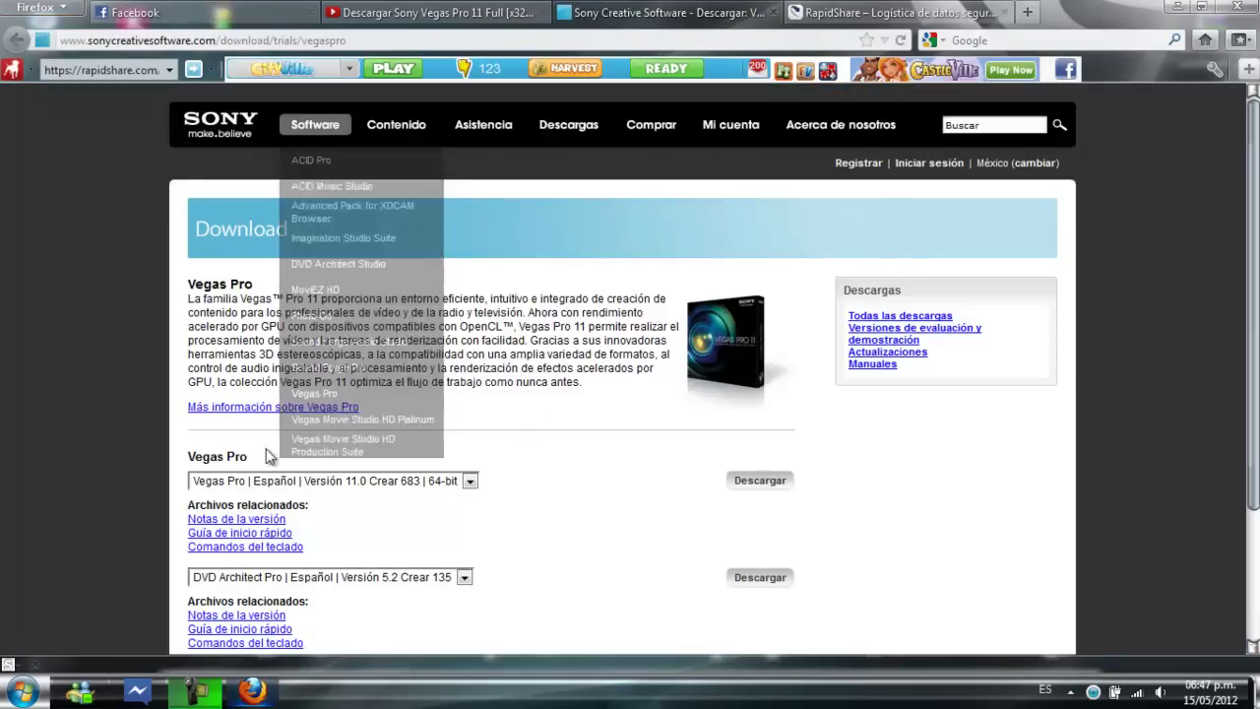
{"action": "scroll", "coordinate": [21, 399], "scroll_direction": "down", "scroll_amount": 3}
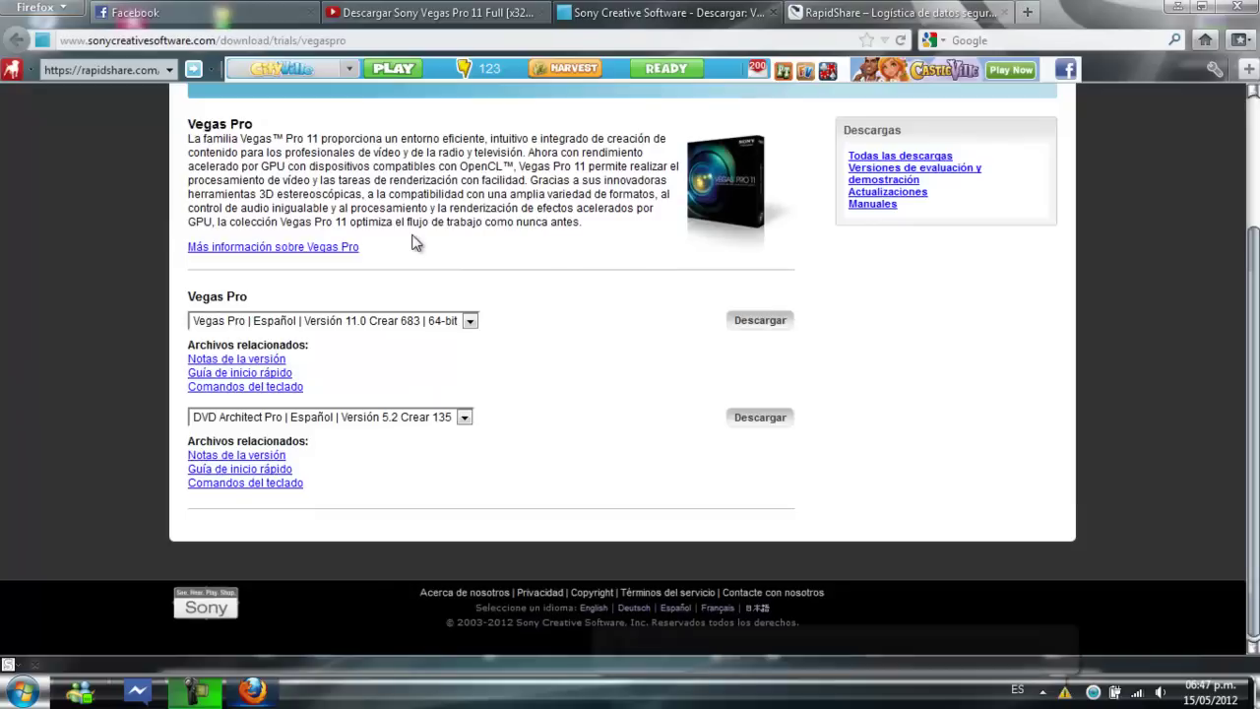
{"action": "left_click", "coordinate": [471, 321]}
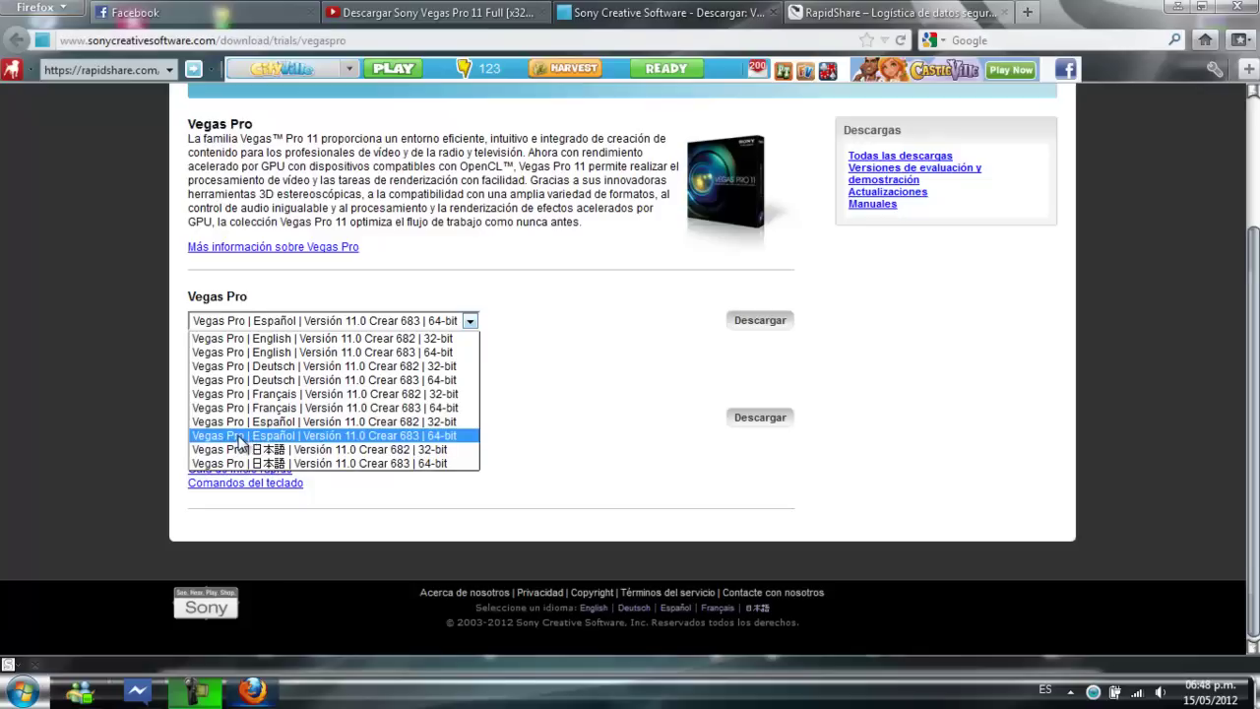
{"action": "left_click", "coordinate": [462, 441]}
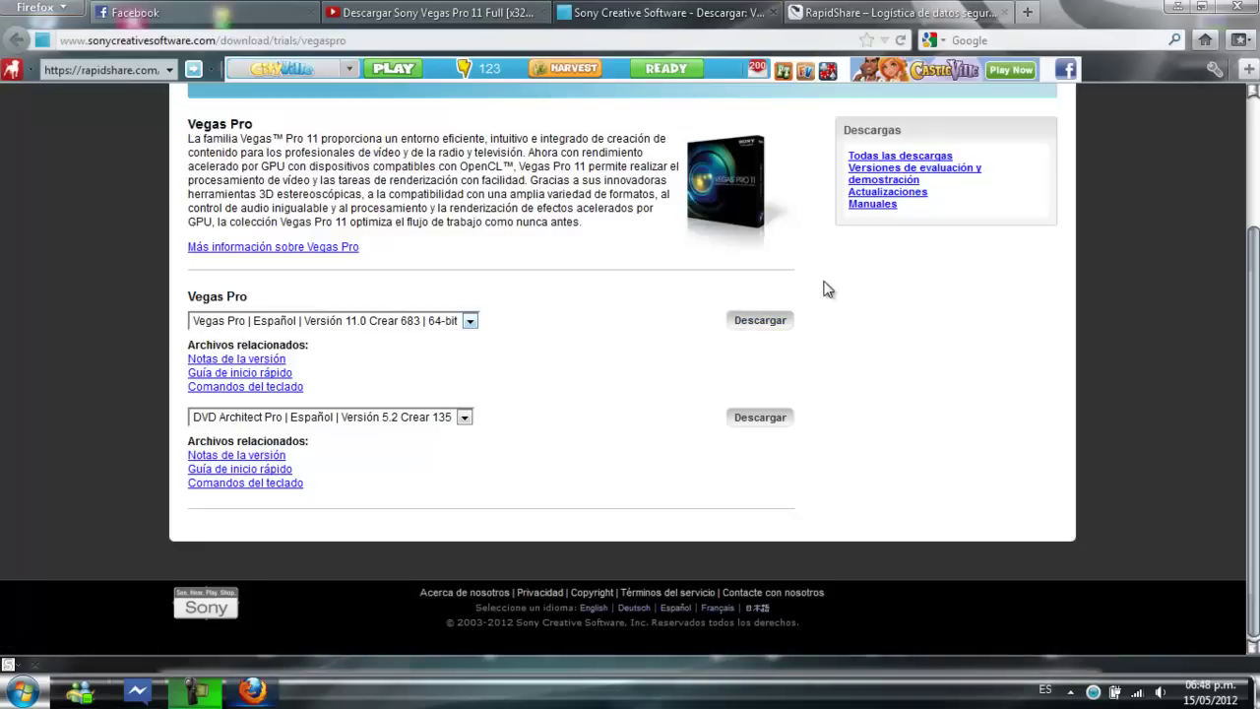
{"action": "left_click", "coordinate": [813, 16]}
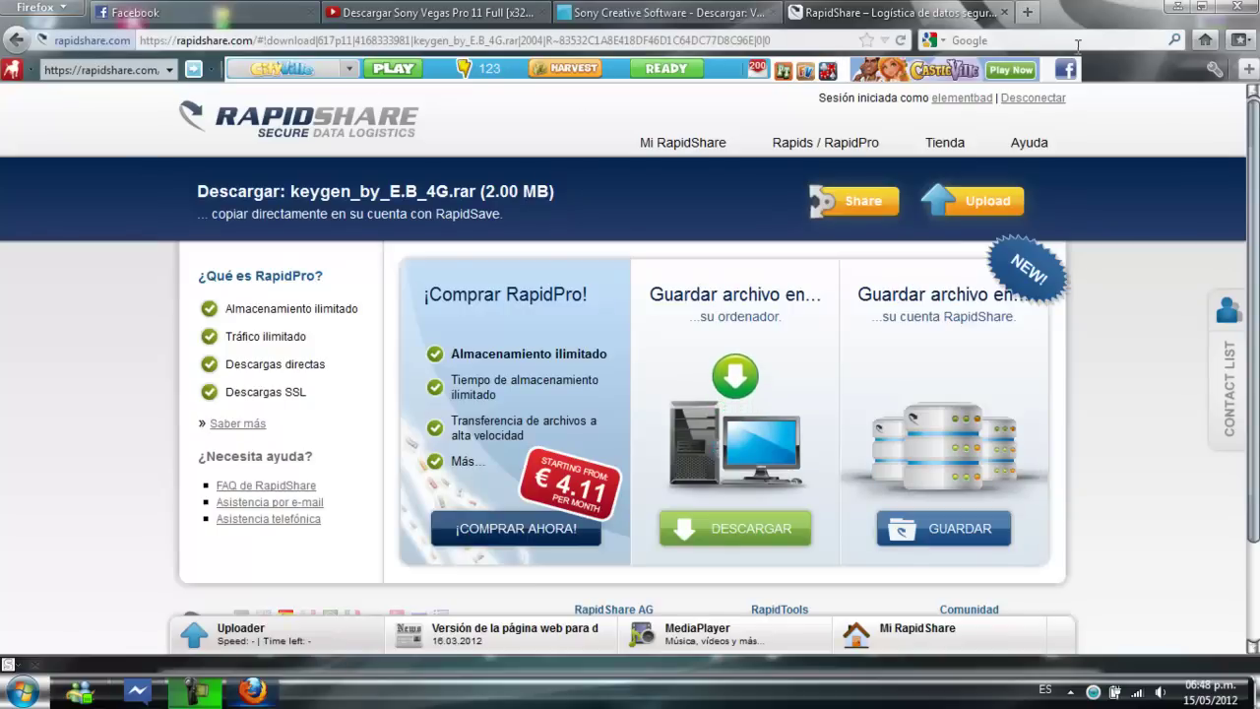
{"action": "left_click", "coordinate": [1184, 8]}
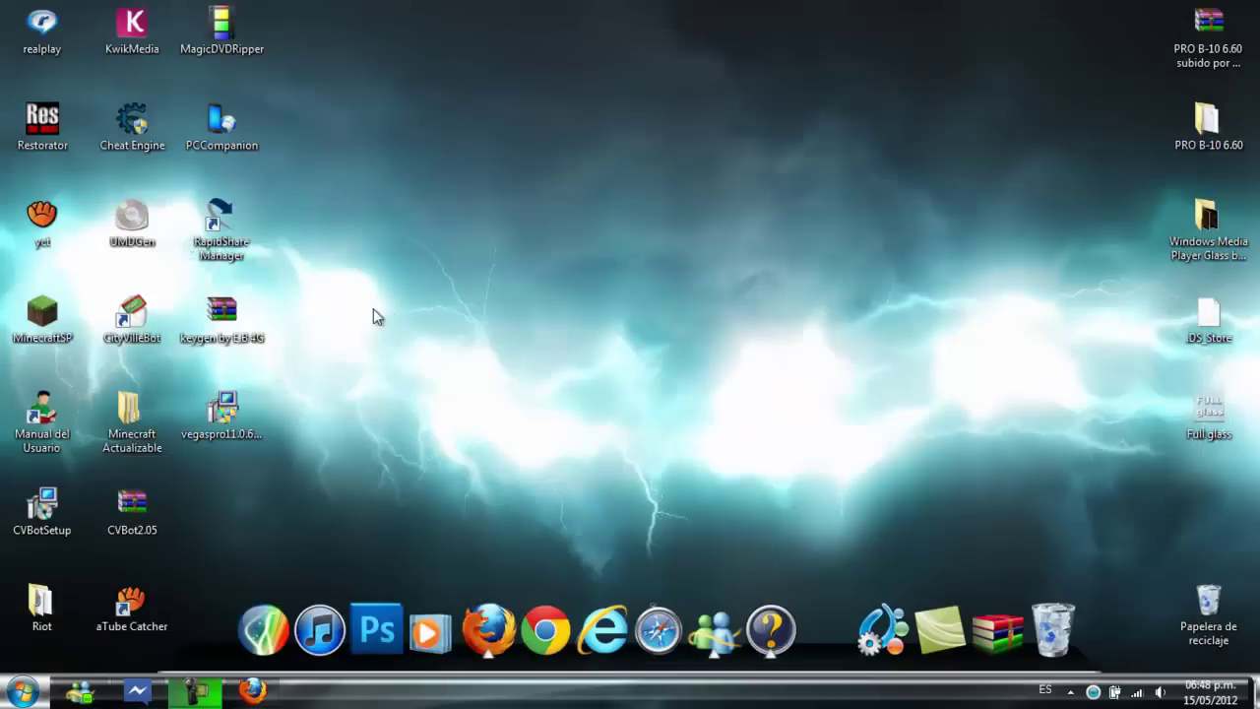
Move the keygen archive and the vegaspro11.0 installer together to the upper middle of the desktop.
{"action": "left_click", "coordinate": [222, 411]}
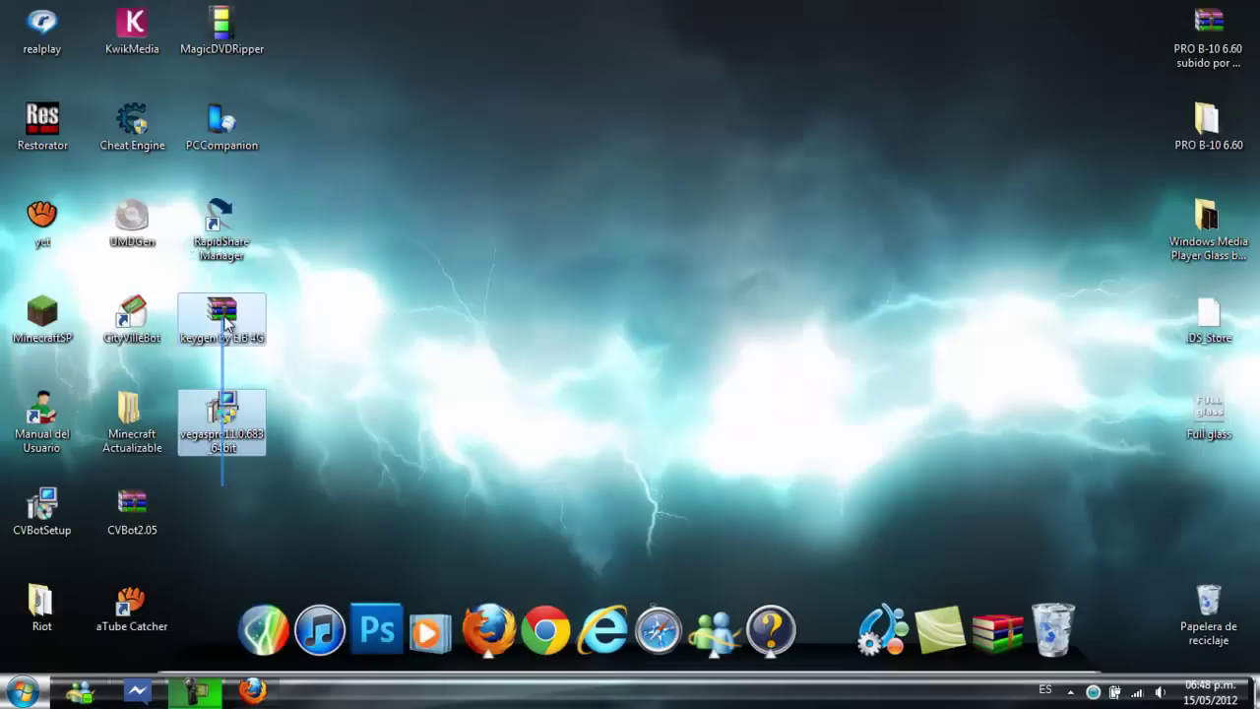
{"action": "left_click_drag", "start_coordinate": [222, 316], "coordinate": [665, 138]}
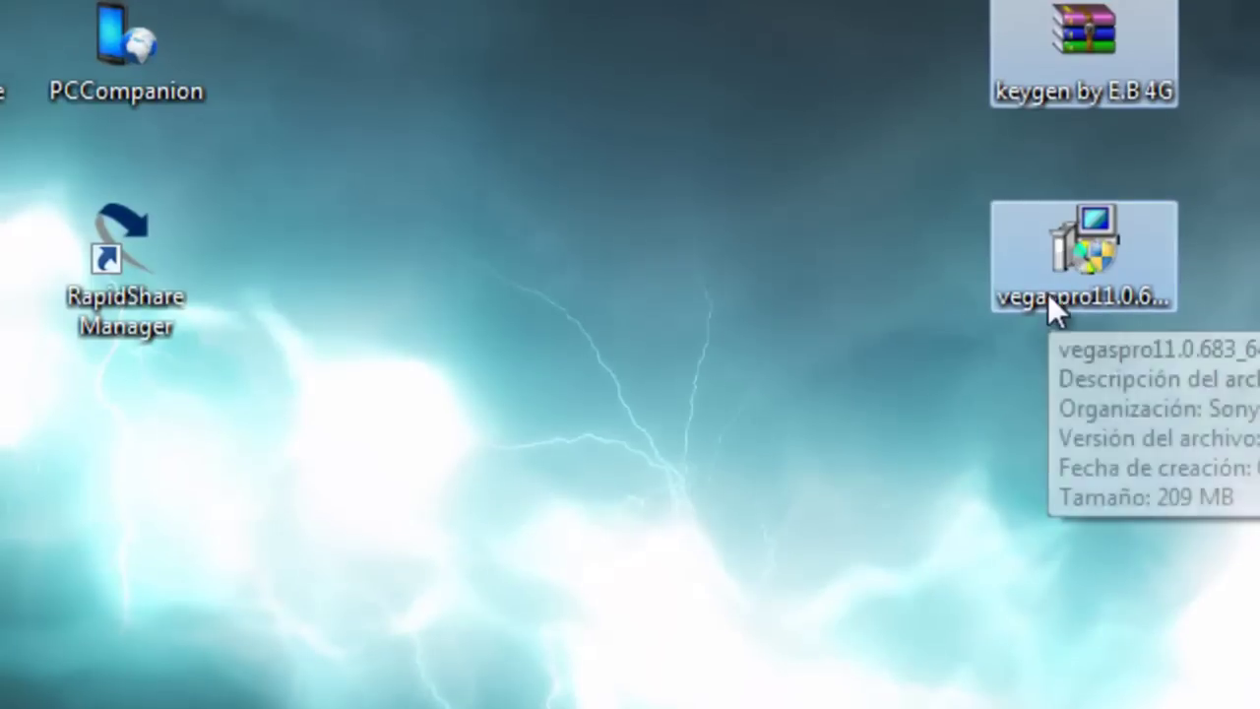
{"action": "left_click", "coordinate": [1077, 400]}
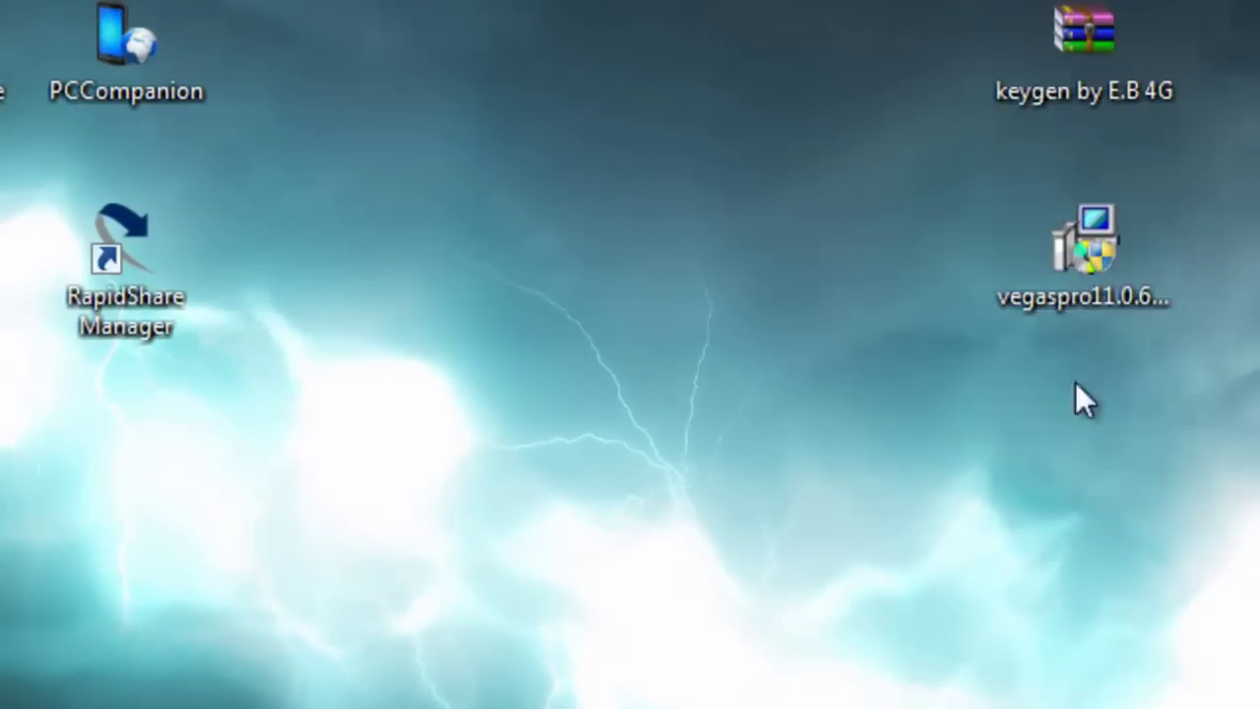
Launch the 64-bit Vegas Pro 11.0 installer and continue with Español as the installation language.
{"action": "left_click", "coordinate": [1048, 302]}
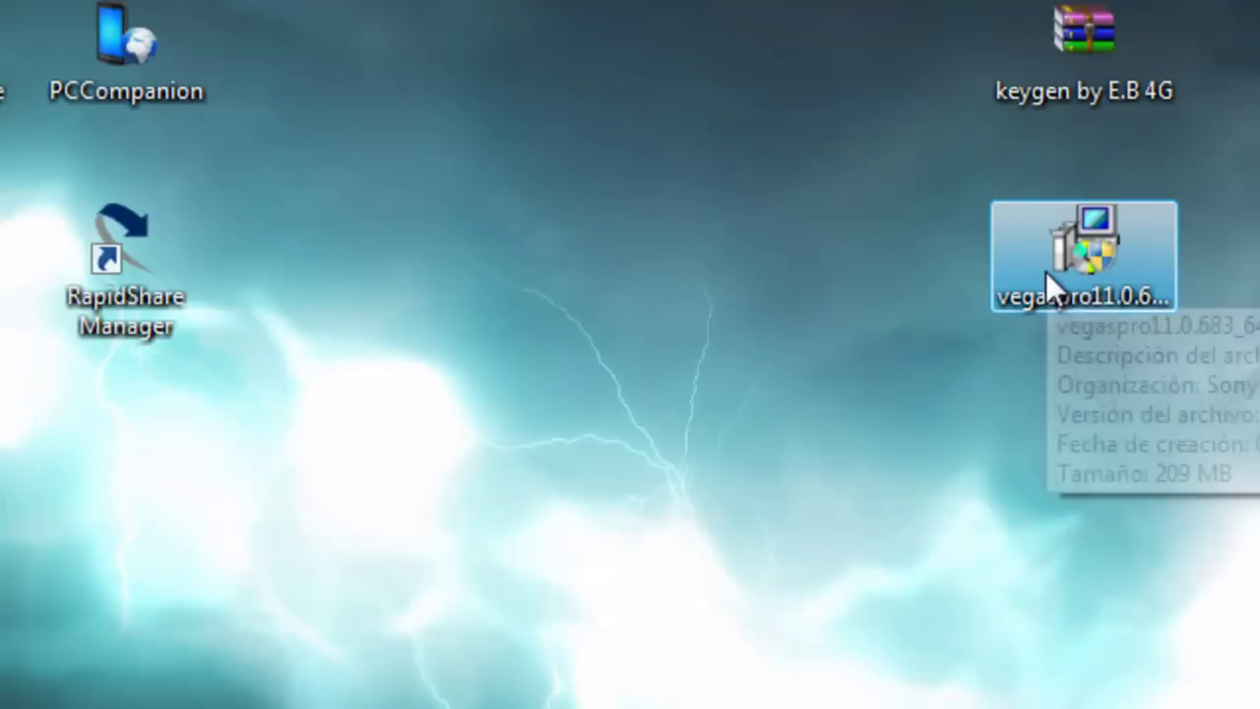
{"action": "double_click", "coordinate": [1046, 271]}
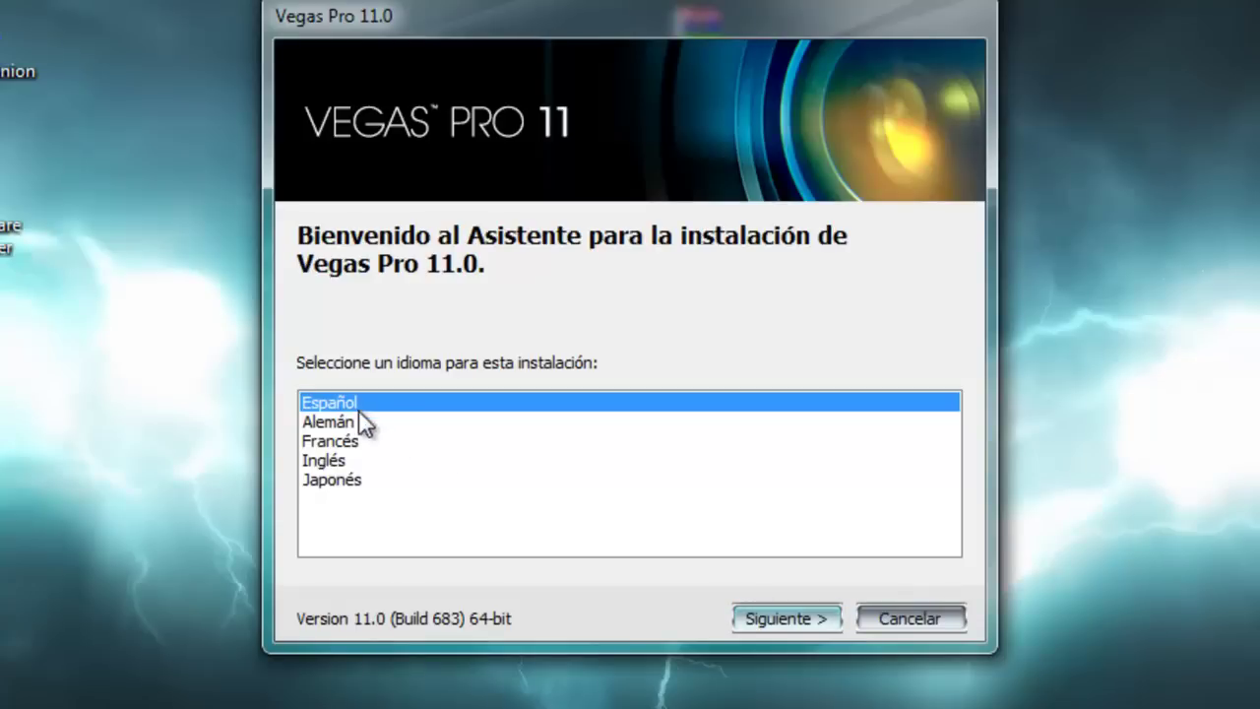
{"action": "left_click", "coordinate": [759, 613]}
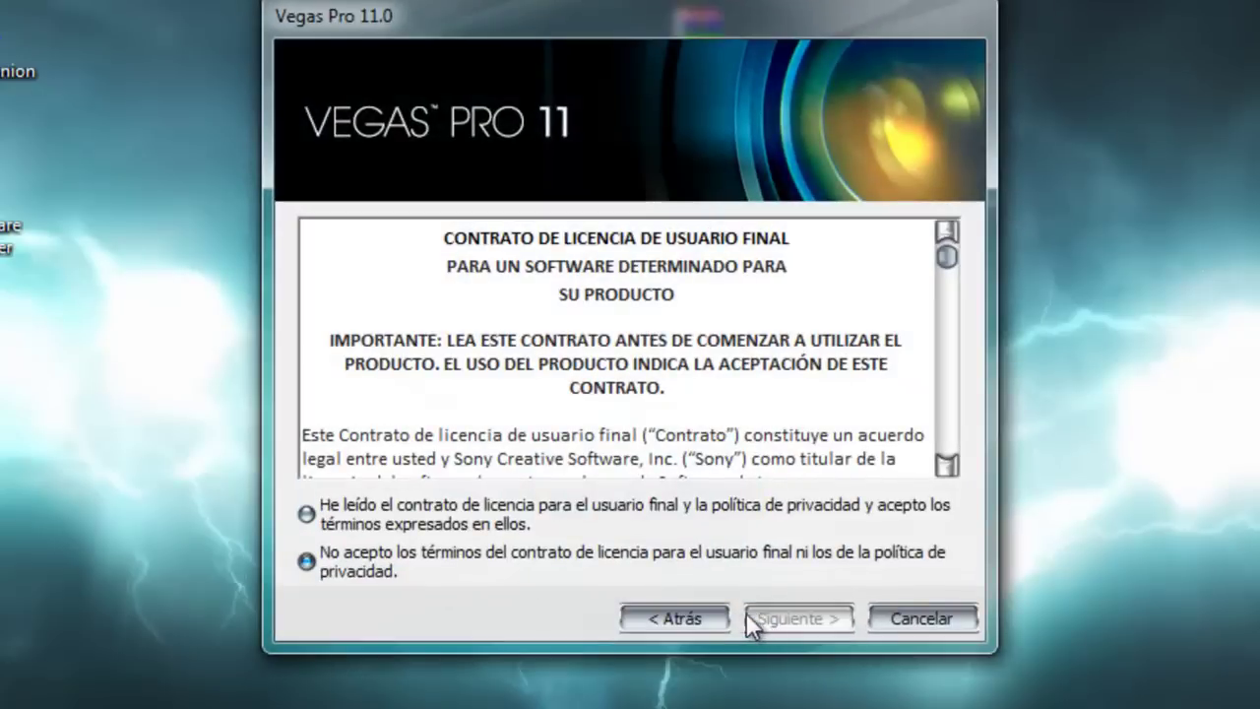
Accept the license agreement and complete the installation in C:\Program Files\Sony\Vegas Pro 11.0\ with a desktop shortcut.
{"action": "left_click", "coordinate": [462, 523]}
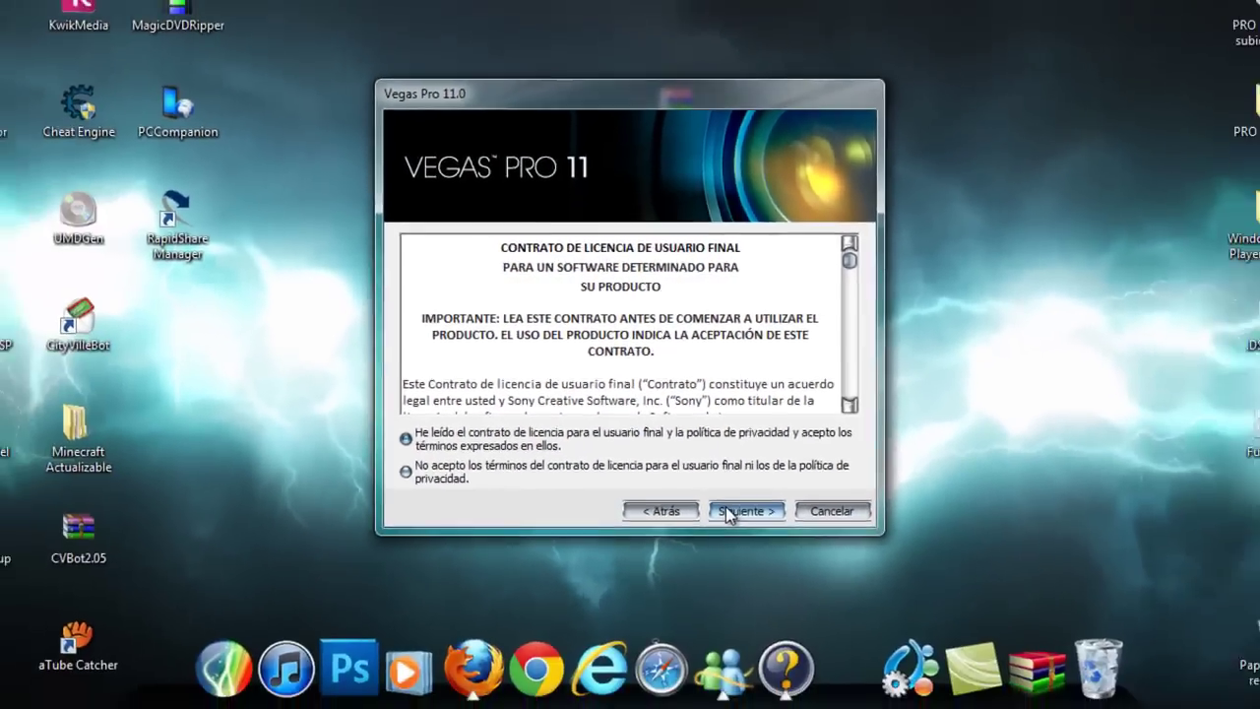
{"action": "left_click", "coordinate": [773, 617]}
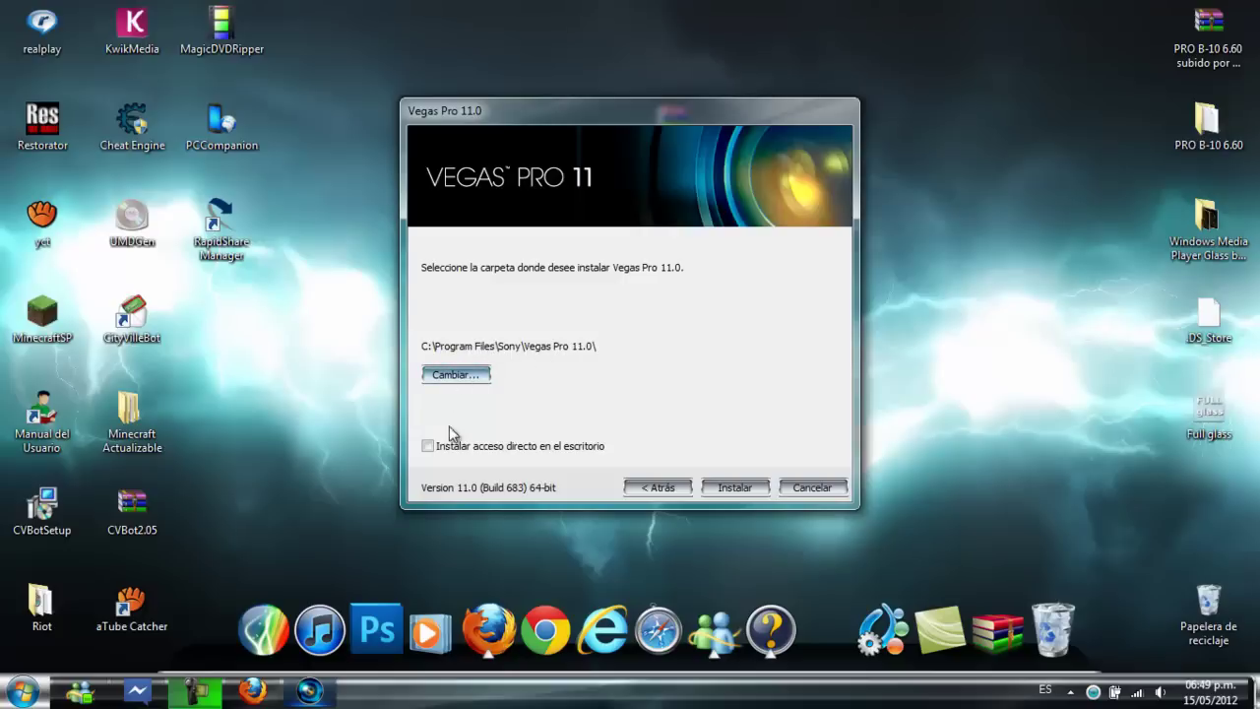
{"action": "left_click", "coordinate": [722, 488]}
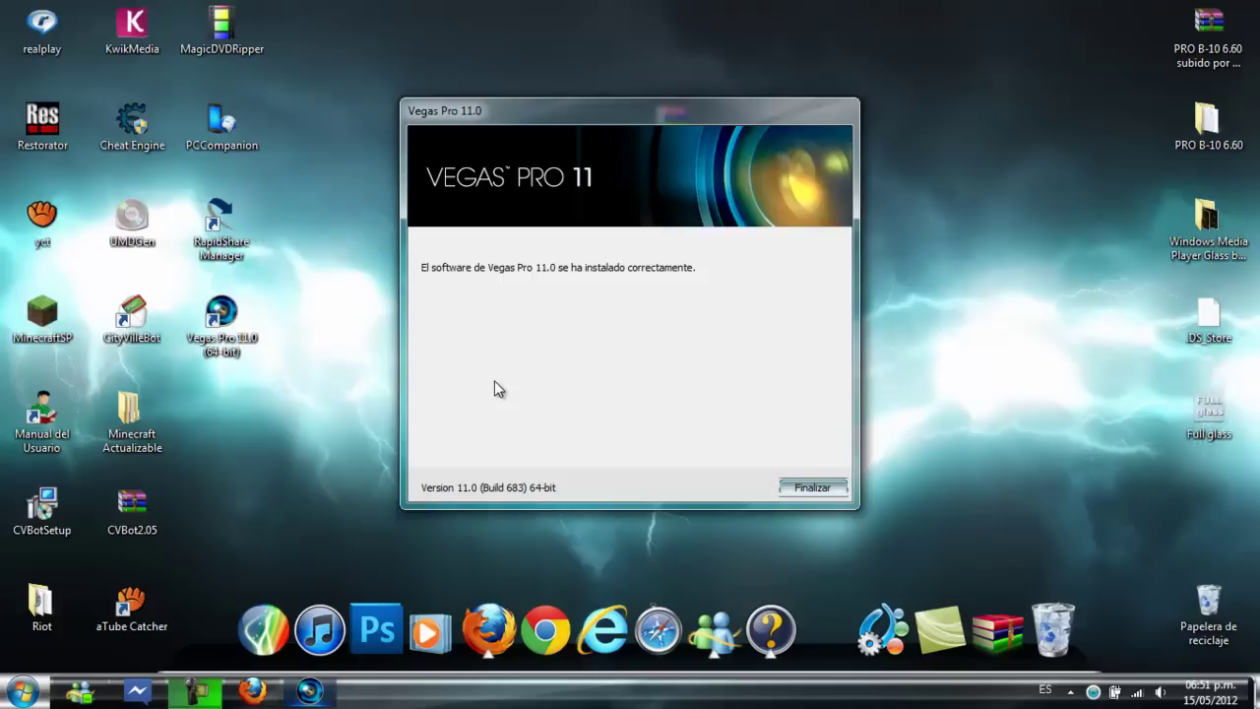
{"action": "left_click", "coordinate": [810, 488]}
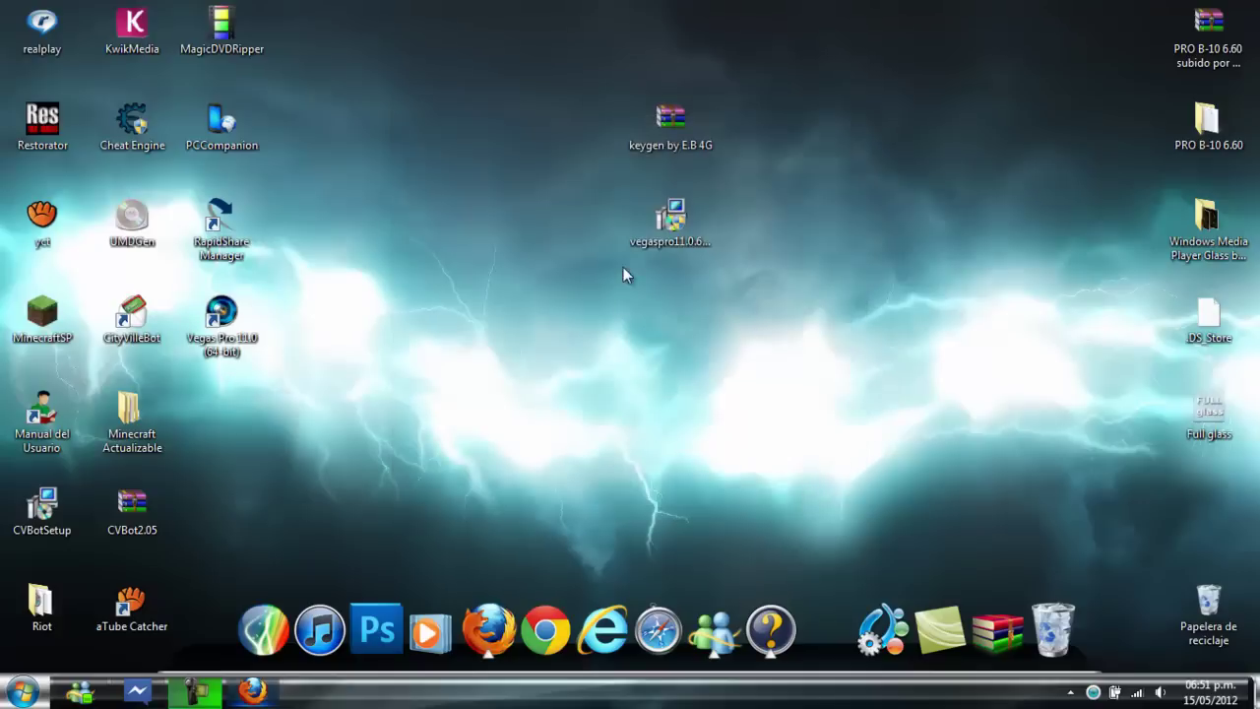
Put the installer file below the Vegas Pro 11.0 desktop shortcut and reposition the keygen archive near the desktop's middle.
{"action": "left_click", "coordinate": [671, 221]}
{"action": "left_click_drag", "start_coordinate": [671, 221], "coordinate": [225, 424]}
{"action": "left_click_drag", "start_coordinate": [675, 144], "coordinate": [594, 249]}
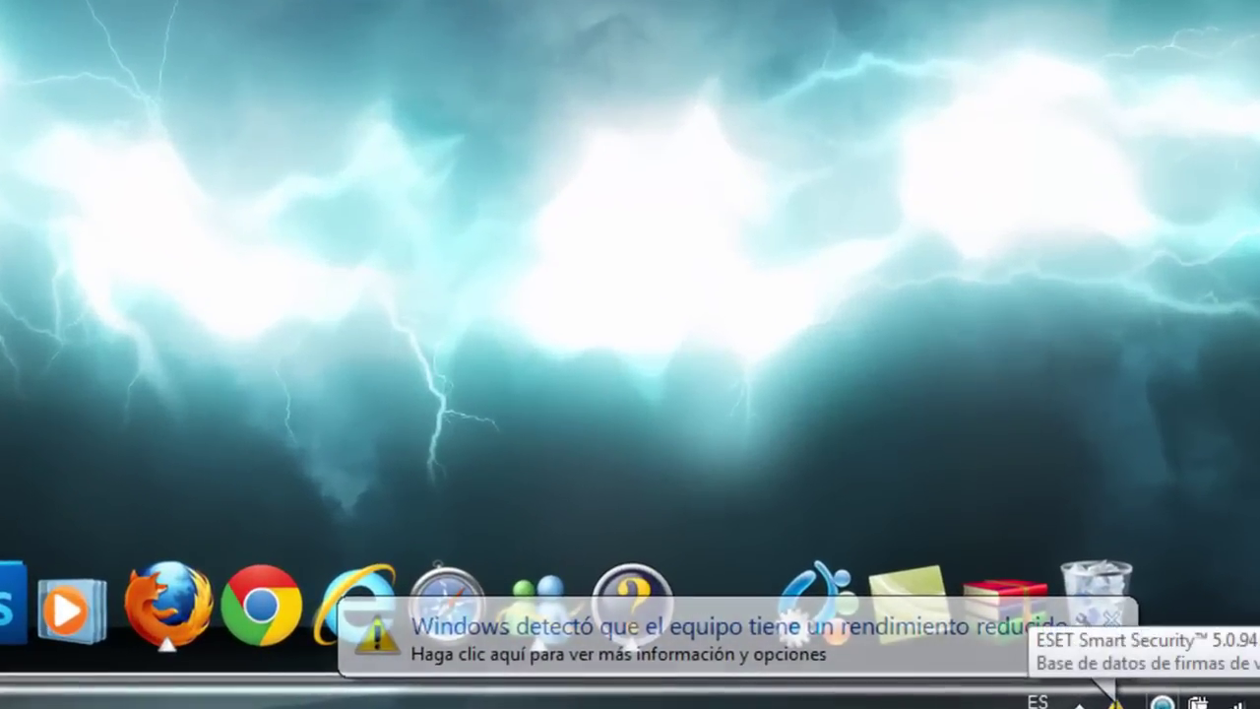
Temporarily disable the ESET Smart Security protection for 30 minutes.
{"action": "right_click", "coordinate": [1093, 692]}
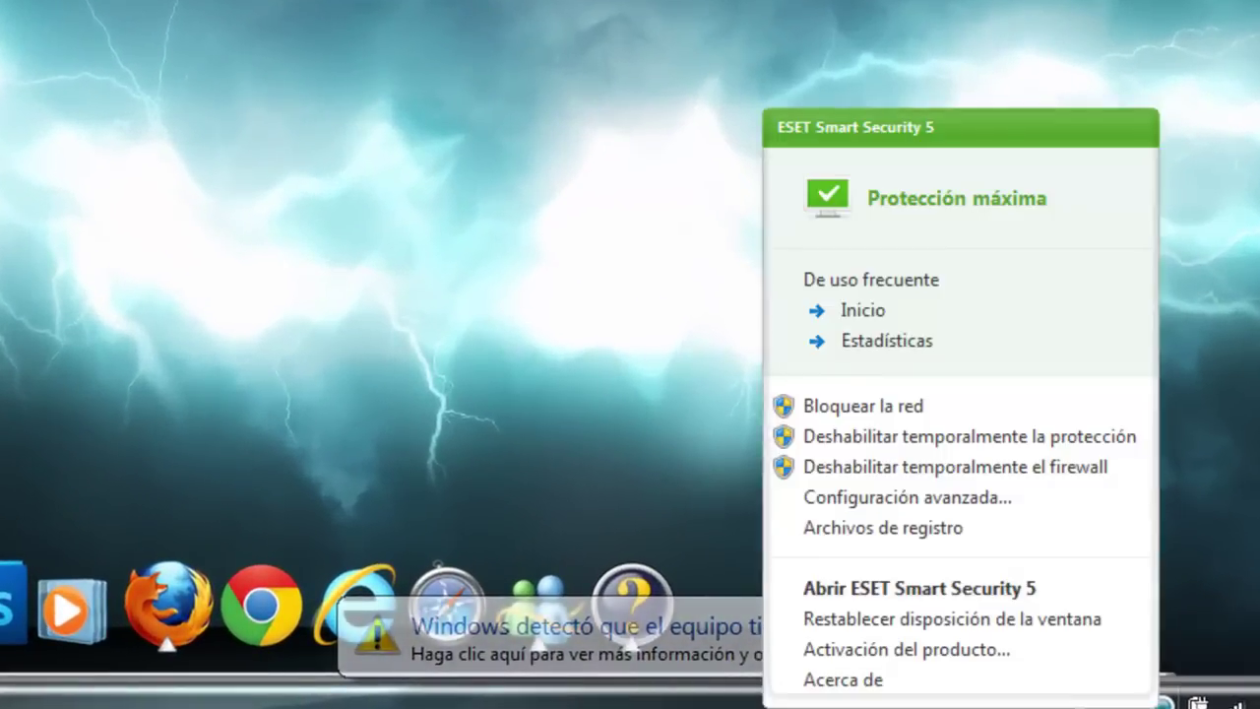
{"action": "left_click", "coordinate": [981, 438]}
{"action": "left_click", "coordinate": [465, 191]}
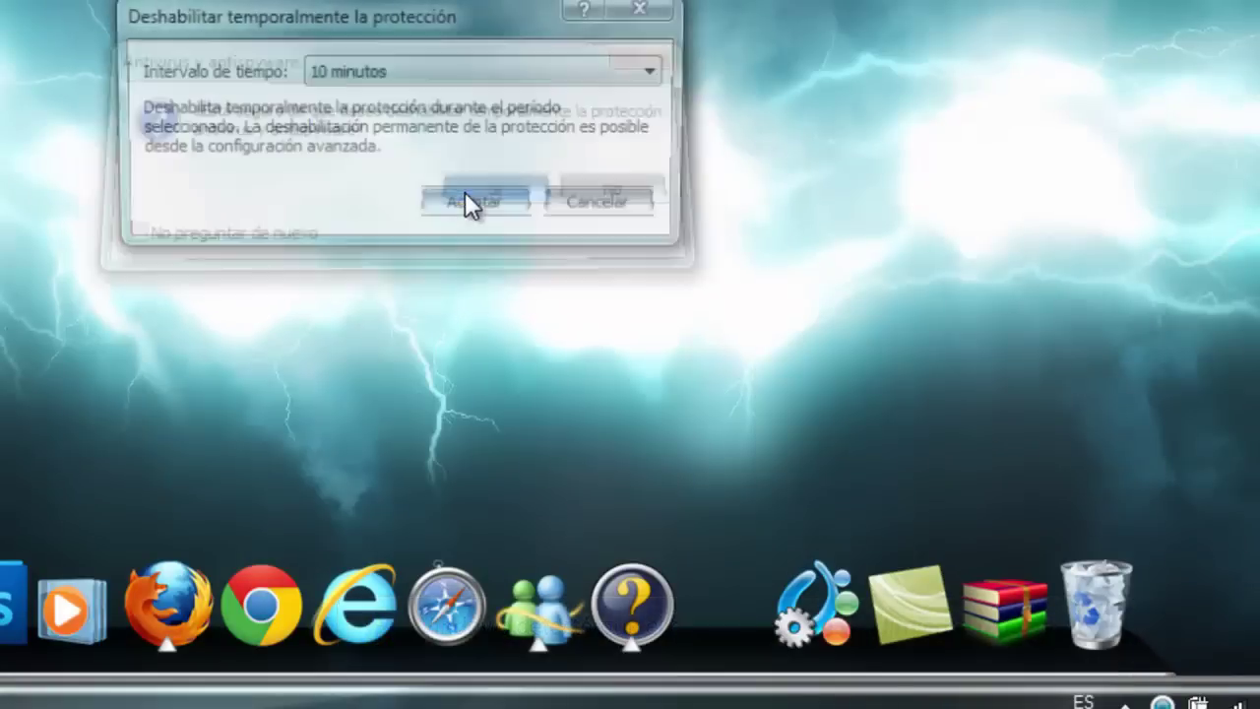
{"action": "left_click", "coordinate": [453, 71]}
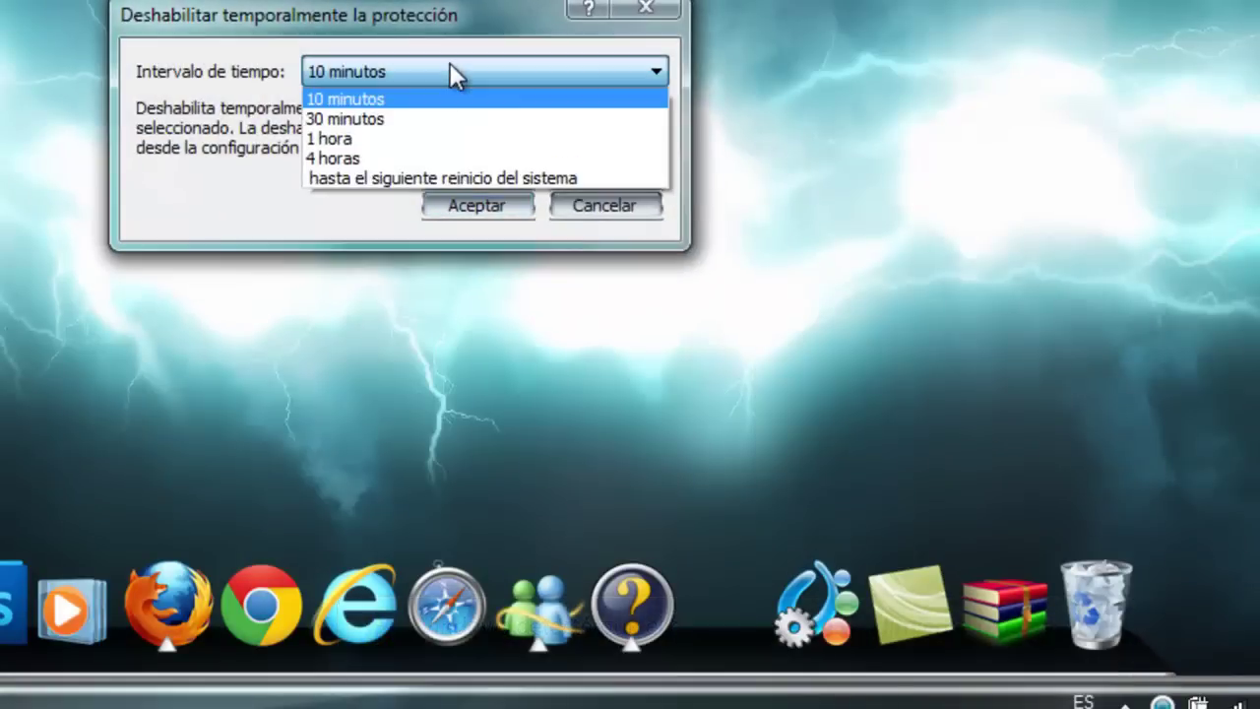
{"action": "left_click", "coordinate": [414, 120]}
{"action": "left_click", "coordinate": [451, 193]}
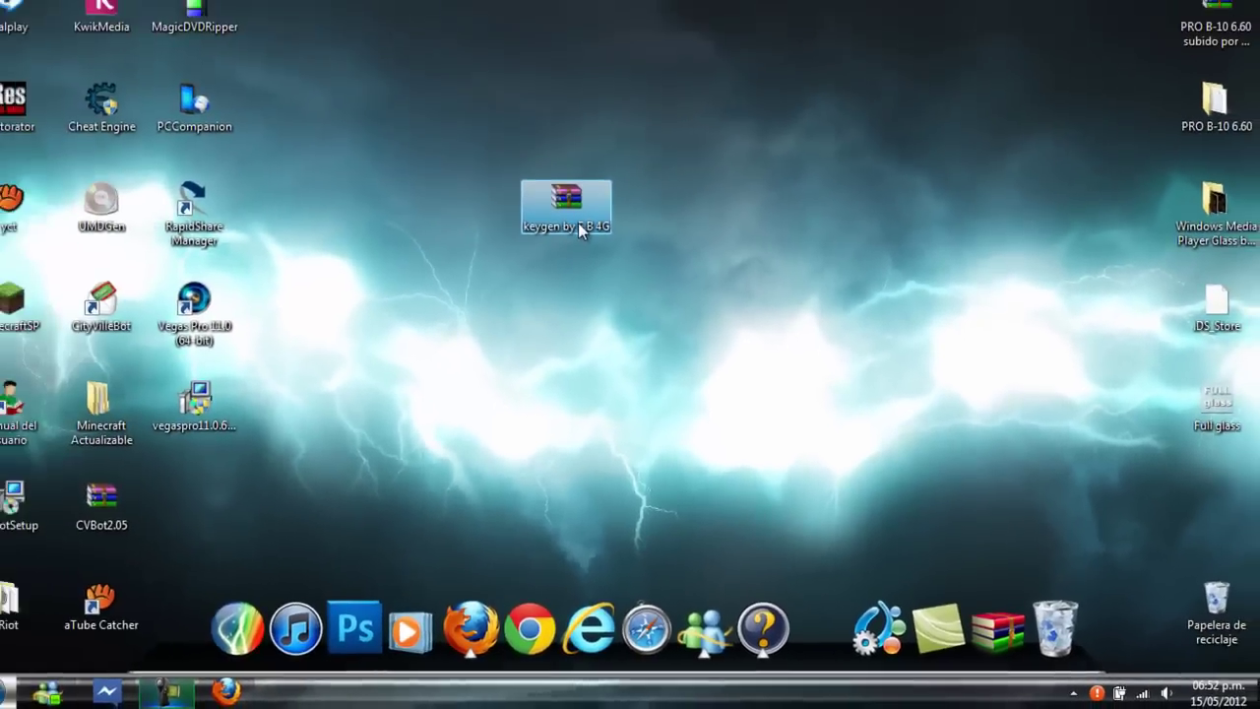
Extract the keygen by E.B 4G archive onto the desktop and move the extracted folder just below the archive.
{"action": "right_click", "coordinate": [578, 222]}
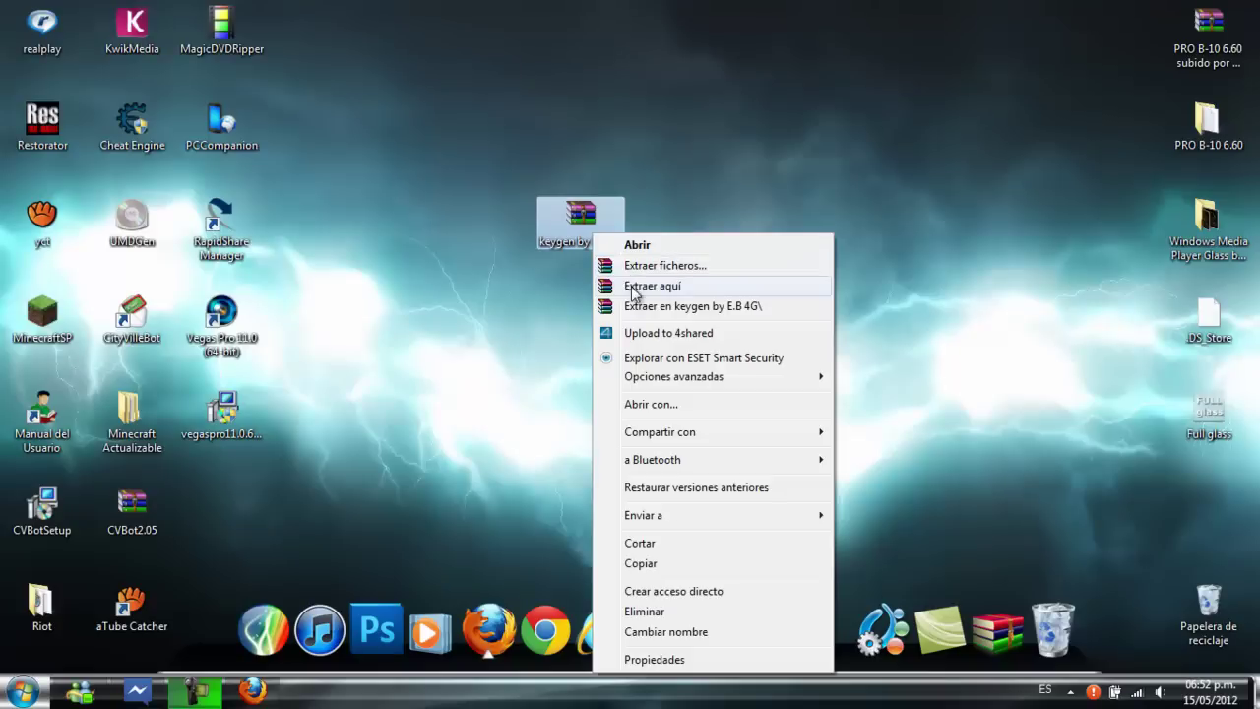
{"action": "left_click", "coordinate": [631, 286]}
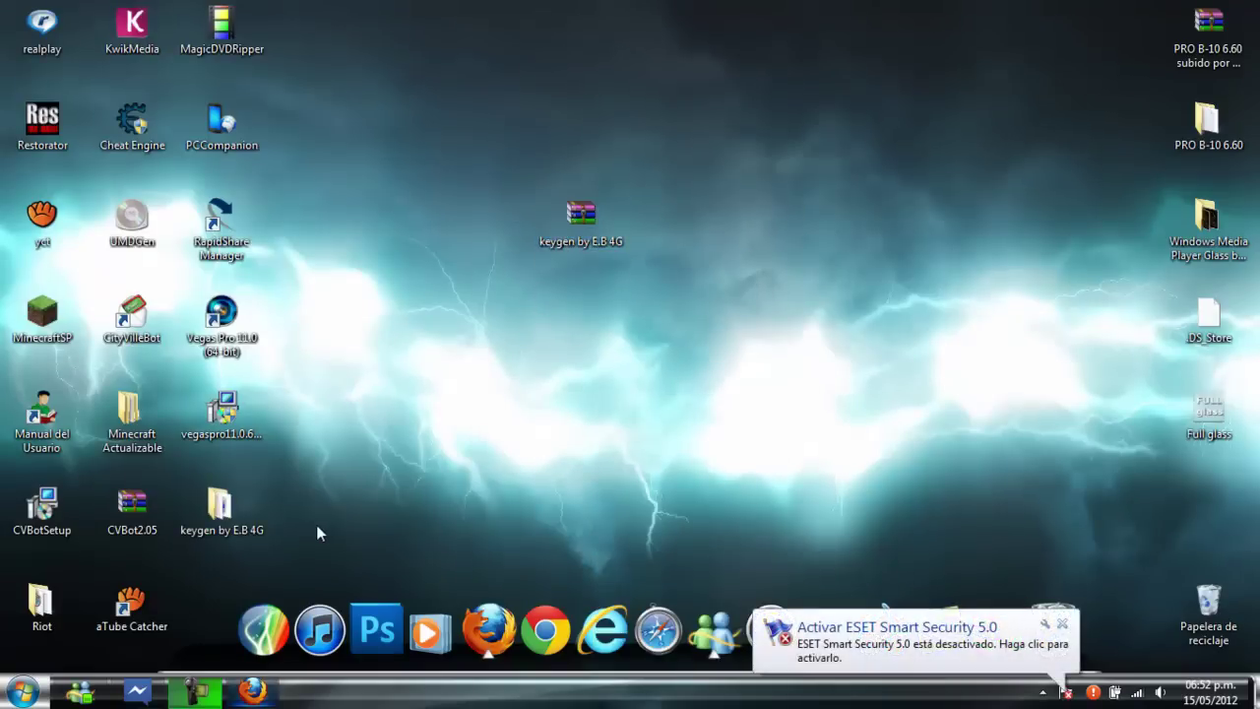
{"action": "left_click_drag", "start_coordinate": [225, 508], "coordinate": [635, 336]}
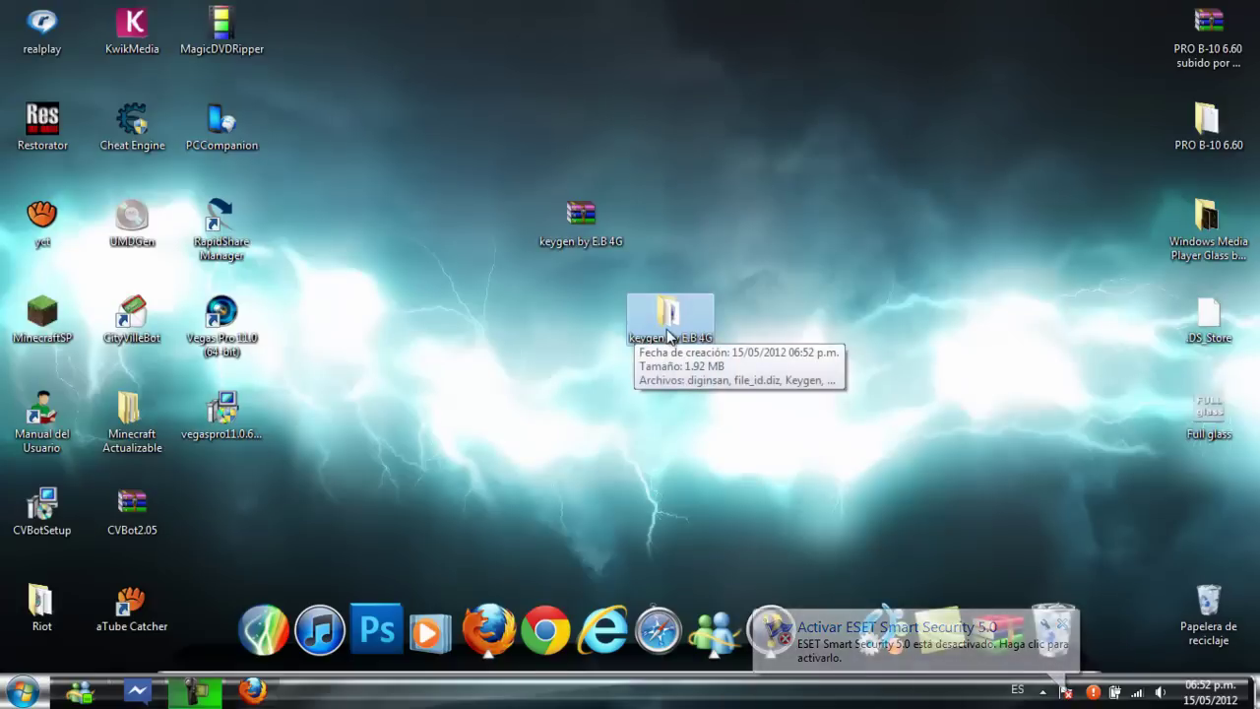
Open the keygen by E.B 4G folder and run the Keygen application as administrator.
{"action": "double_click", "coordinate": [669, 333]}
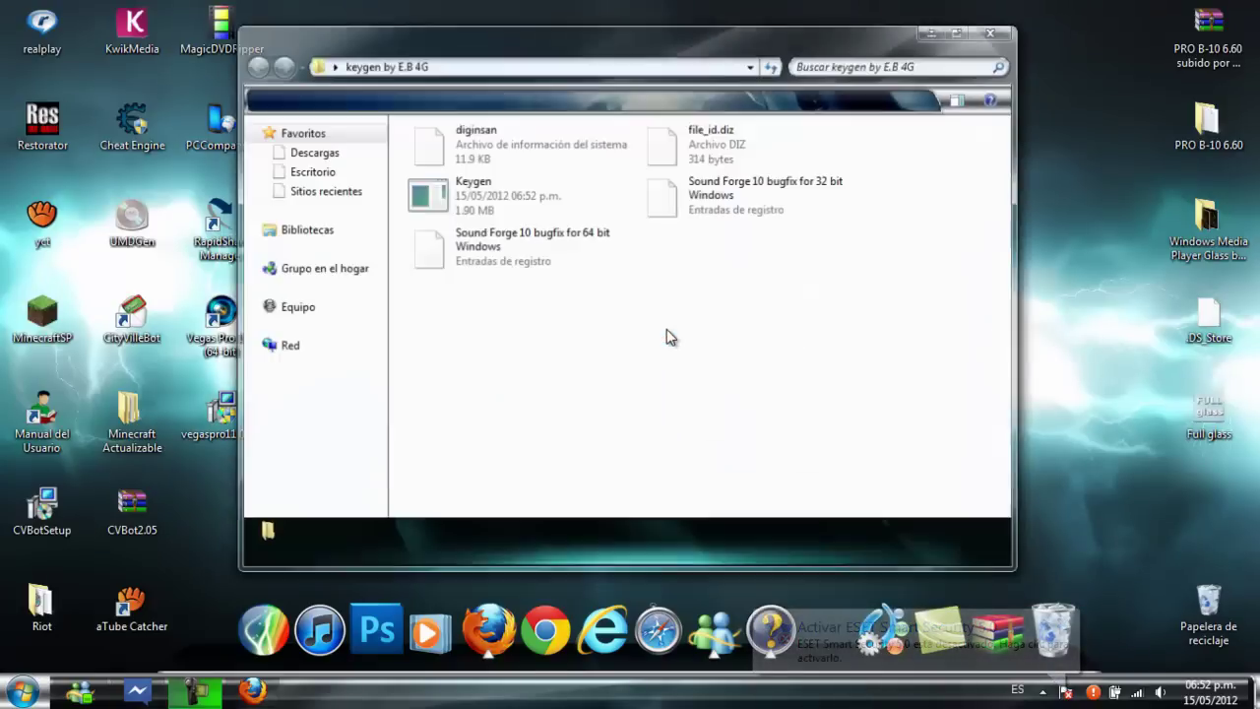
{"action": "right_click", "coordinate": [495, 211]}
{"action": "left_click", "coordinate": [484, 212]}
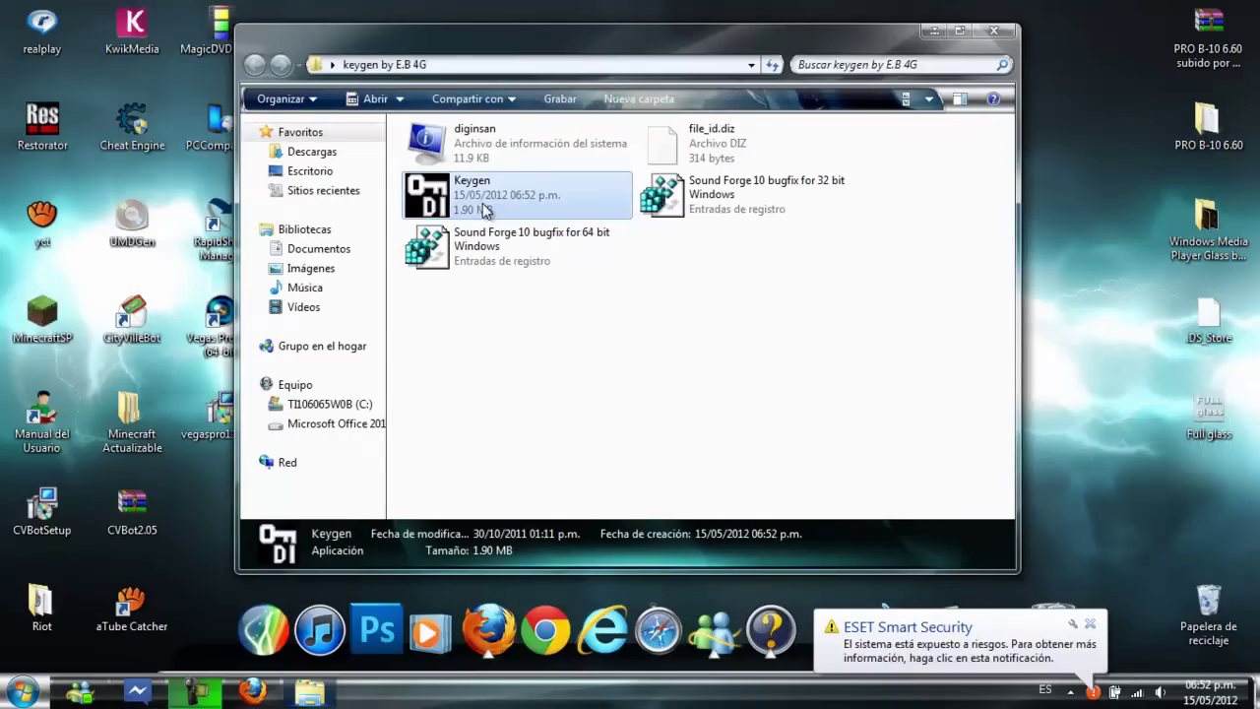
{"action": "right_click", "coordinate": [484, 212]}
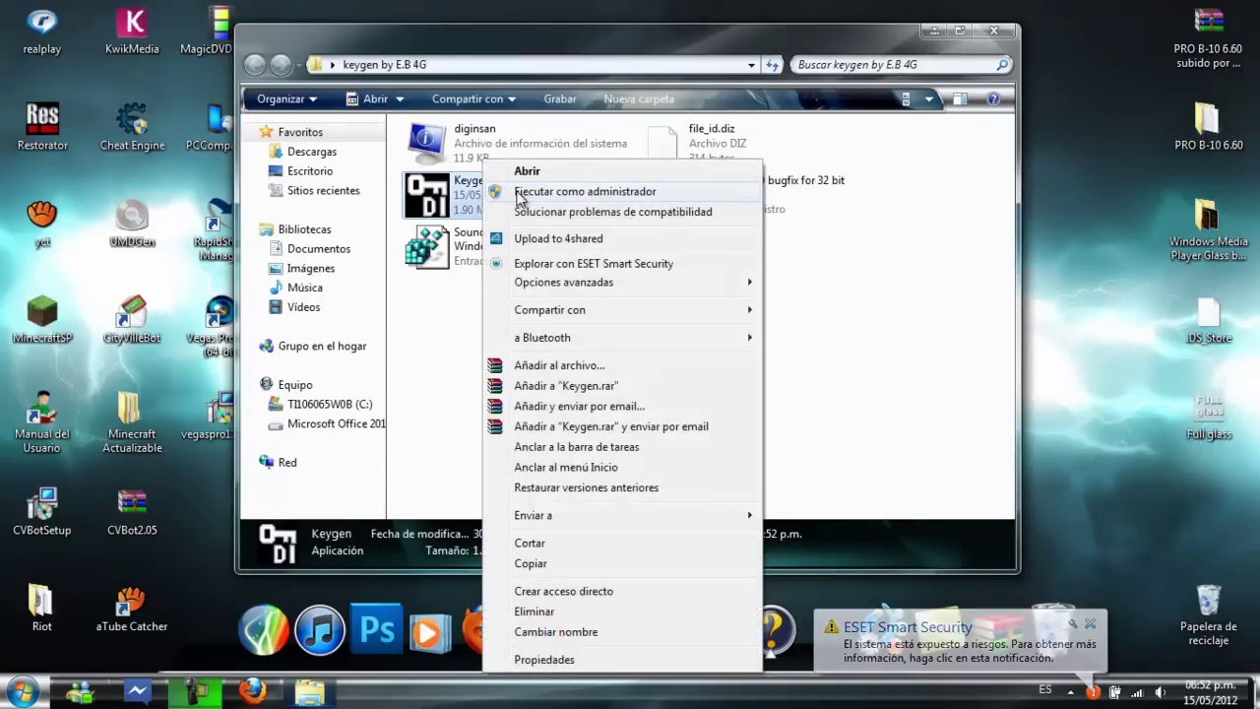
{"action": "left_click", "coordinate": [520, 193]}
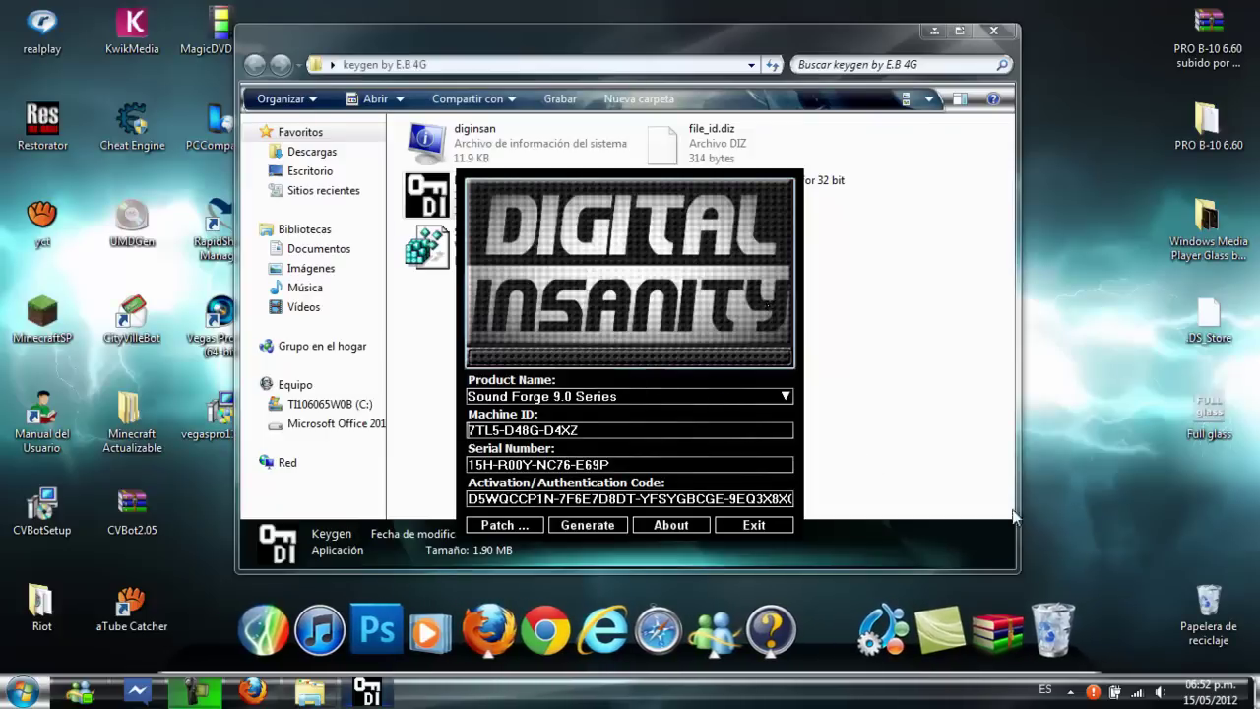
Lower the system volume slightly and minimize the folder window so only the Keygen window remains.
{"action": "left_click", "coordinate": [1164, 694]}
{"action": "mouse_move", "coordinate": [1160, 569]}
{"action": "left_mouse_down"}
{"action": "mouse_move", "coordinate": [1160, 536]}
{"action": "mouse_move", "coordinate": [1160, 551]}
{"action": "left_mouse_up"}
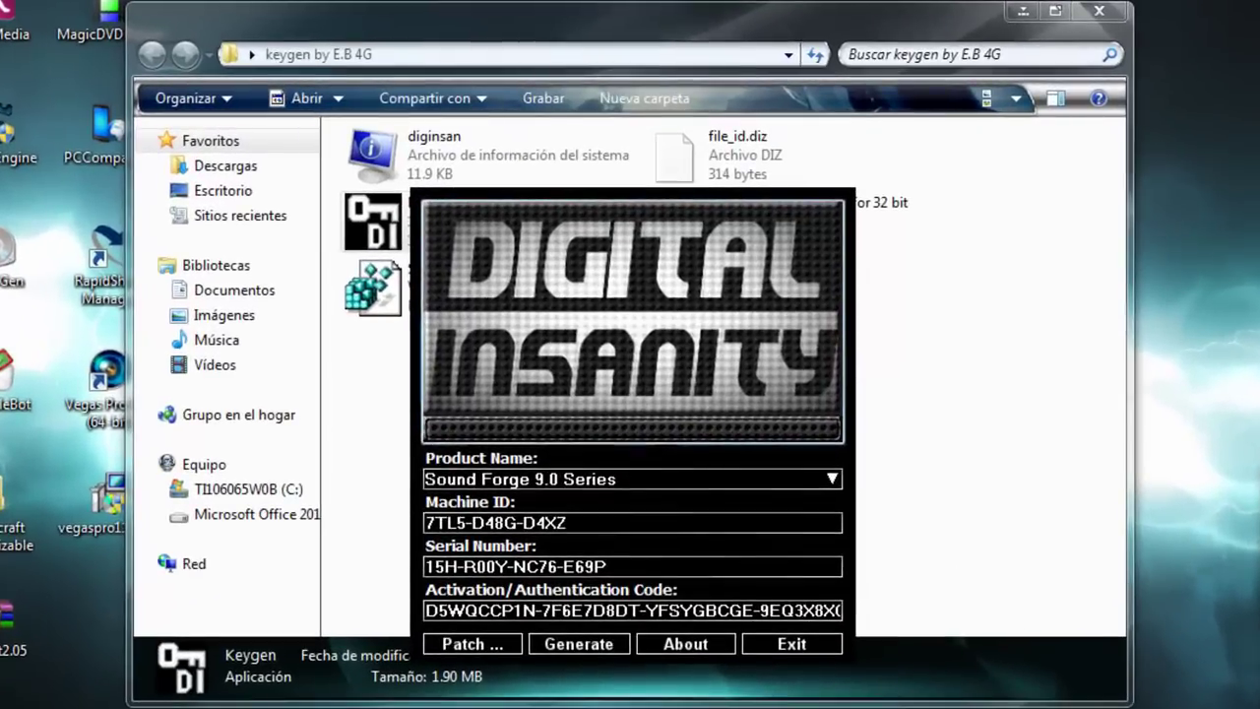
{"action": "key", "text": "alt+F4"}
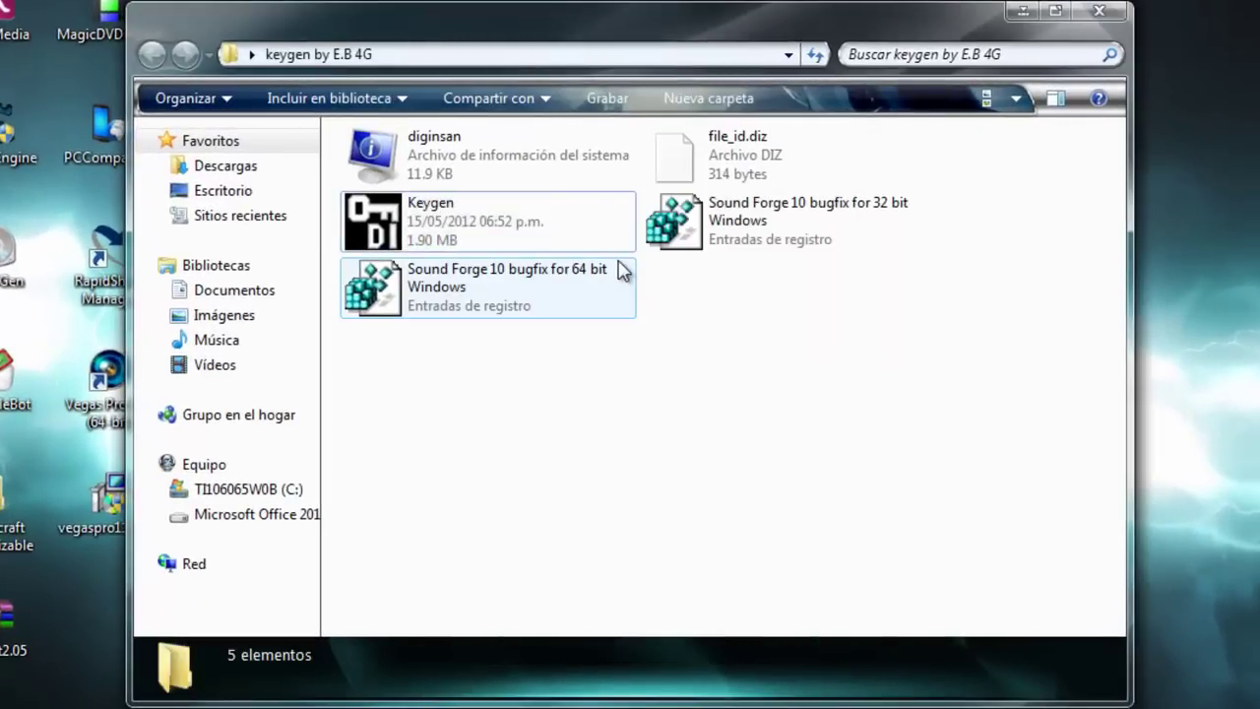
{"action": "left_click", "coordinate": [1022, 12]}
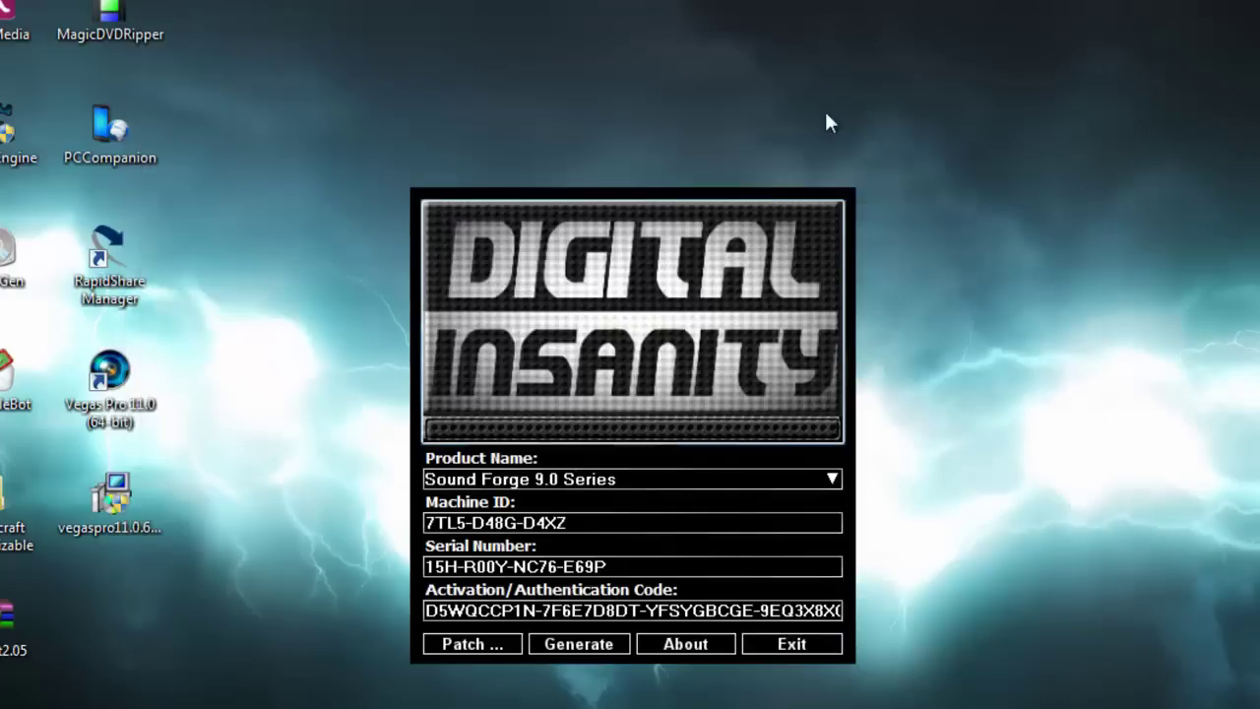
Choose Vegas Pro 11.0 (64 bit) Series as the product in the keygen.
{"action": "left_click", "coordinate": [515, 482]}
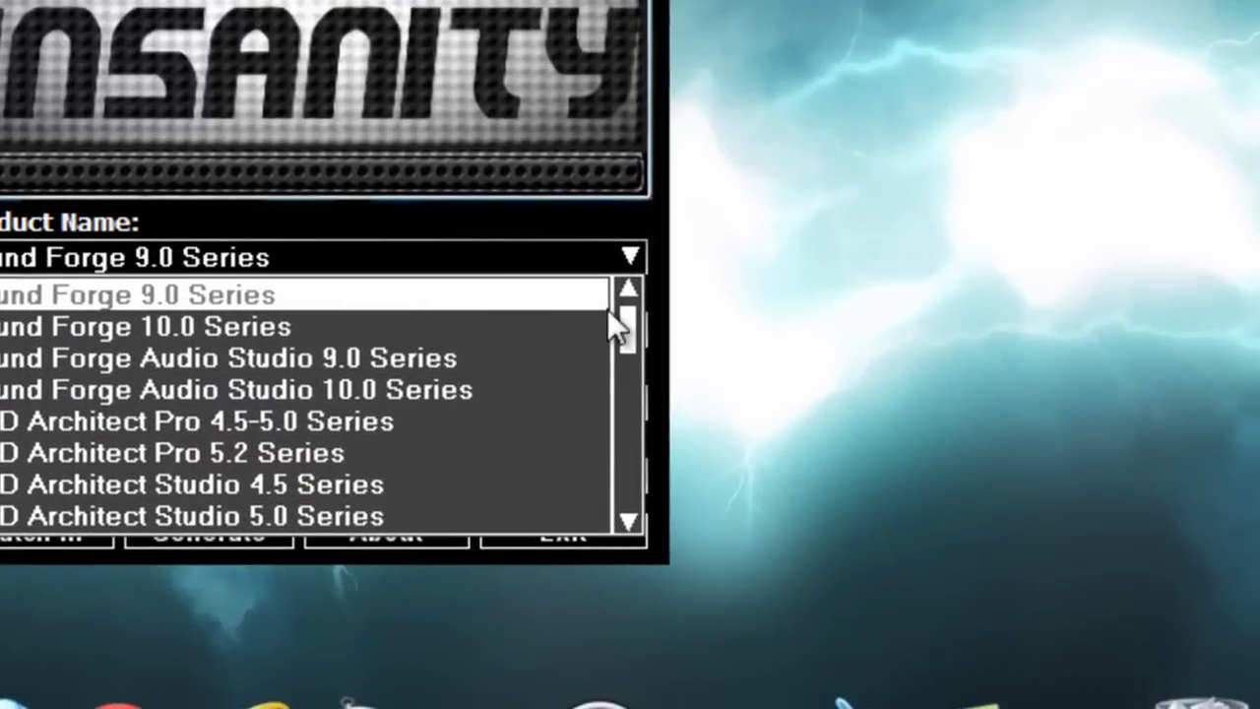
{"action": "left_click_drag", "start_coordinate": [630, 323], "coordinate": [629, 384]}
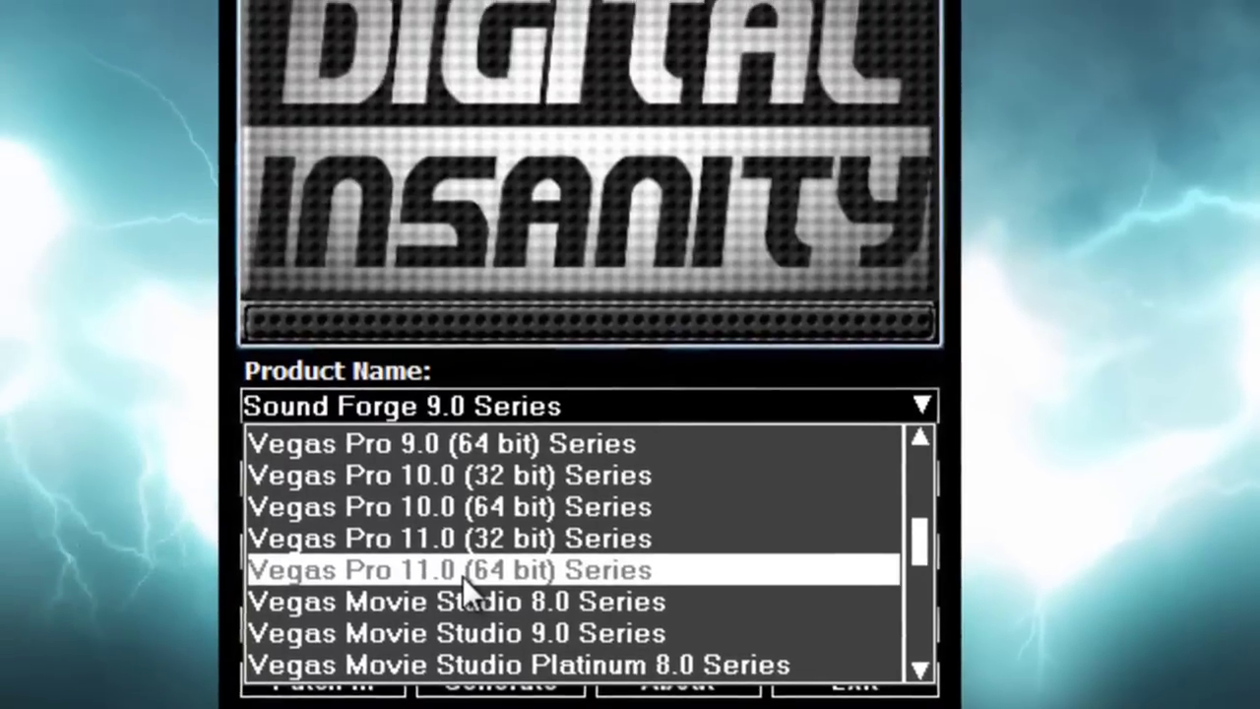
{"action": "left_click", "coordinate": [170, 424]}
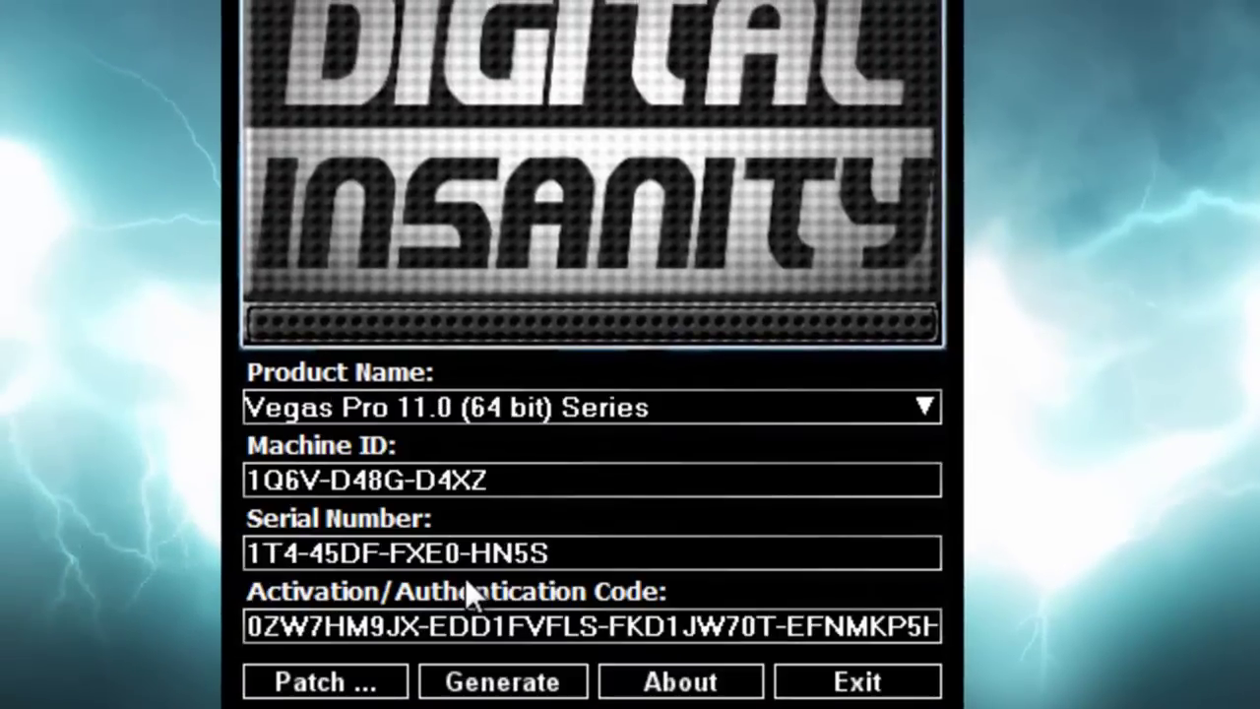
Start the patch and choose the Vegas Pro 11.0 folder under Archivos de programa > Sony as the installation directory.
{"action": "left_click", "coordinate": [347, 689]}
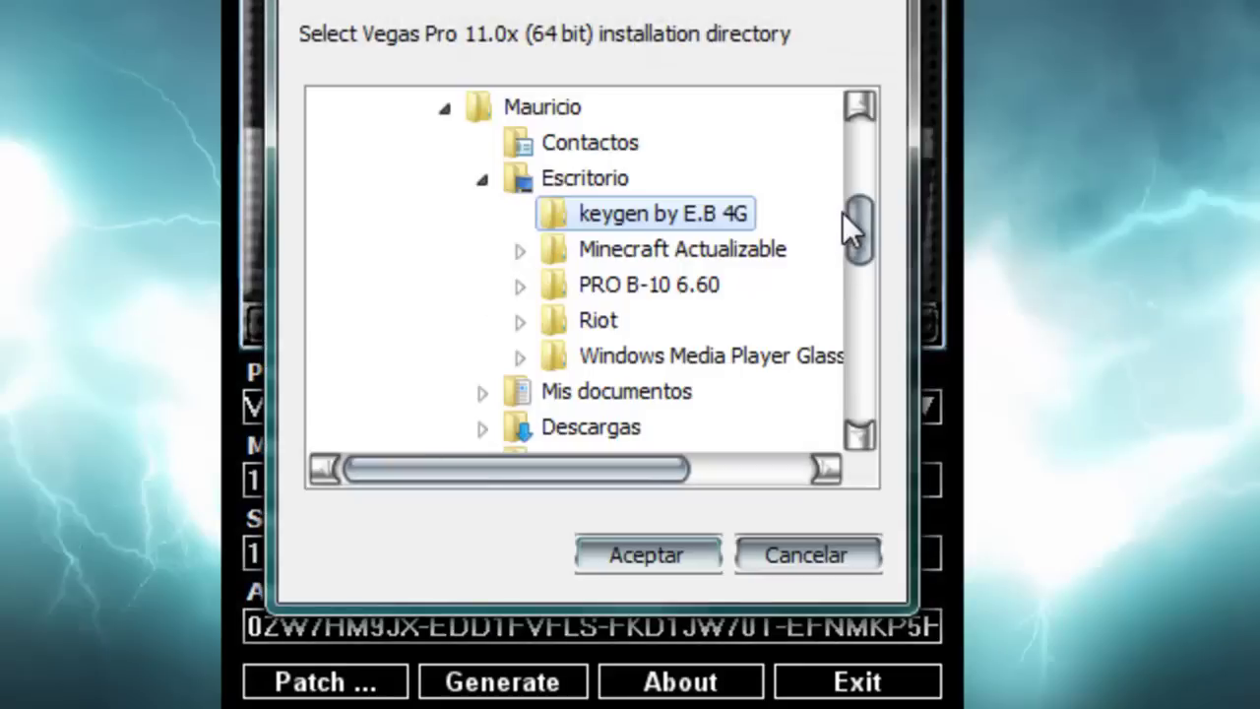
{"action": "left_click_drag", "start_coordinate": [853, 229], "coordinate": [864, 174]}
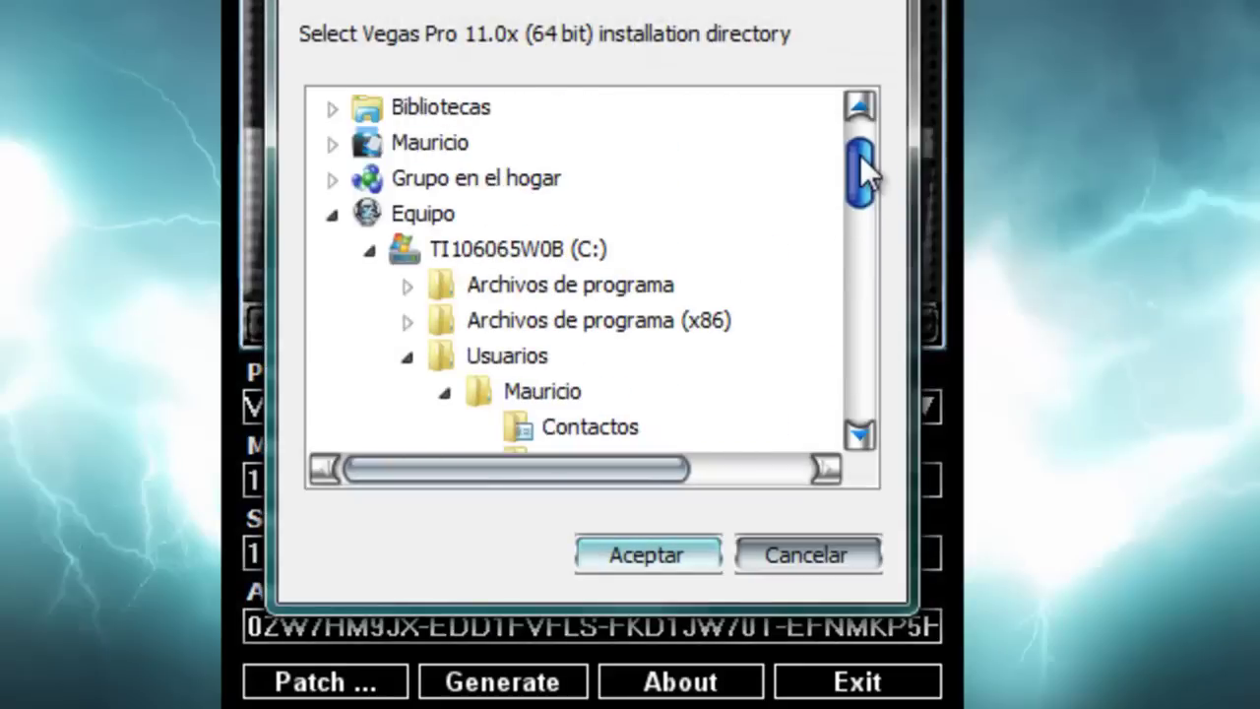
{"action": "left_click", "coordinate": [420, 282]}
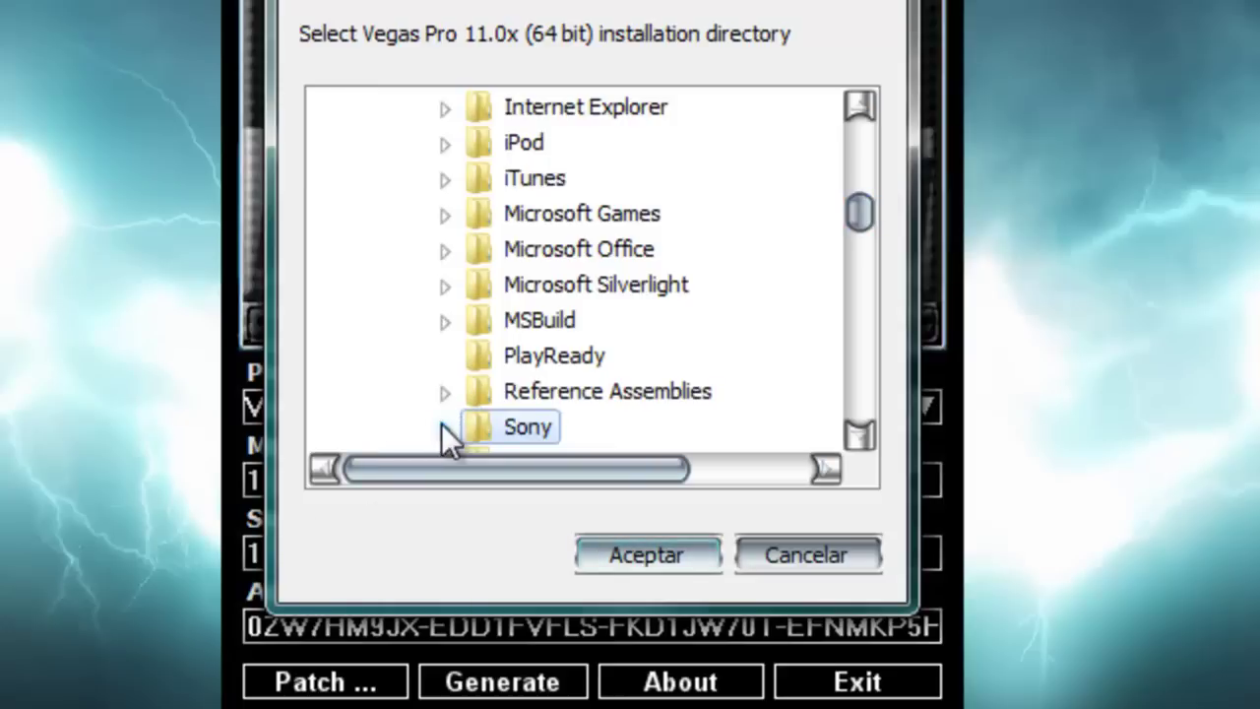
{"action": "left_click", "coordinate": [442, 426]}
{"action": "left_click", "coordinate": [542, 427]}
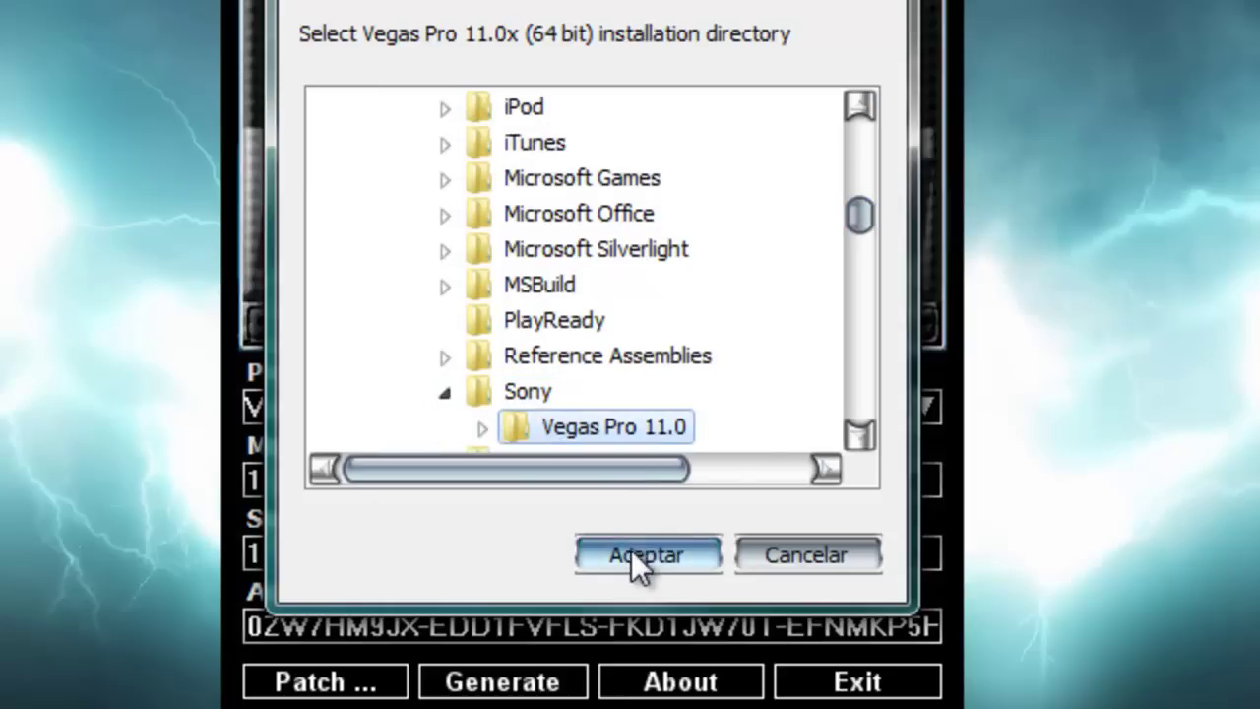
{"action": "left_click", "coordinate": [631, 551]}
Choose Sony's Vegas Pro 11.0 folder as the Shared Plug-Ins directory and finish the patch.
{"action": "left_click_drag", "start_coordinate": [861, 212], "coordinate": [794, 246]}
{"action": "left_click", "coordinate": [412, 212]}
{"action": "left_click", "coordinate": [445, 249]}
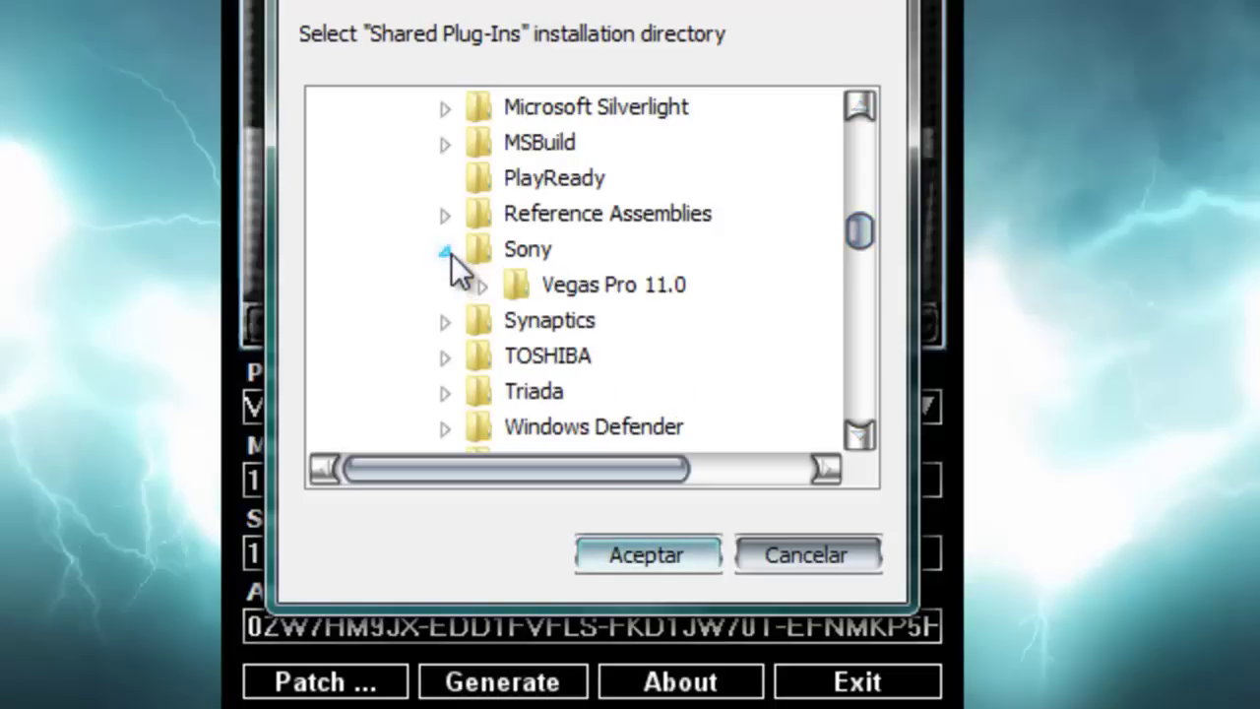
{"action": "left_click", "coordinate": [562, 285]}
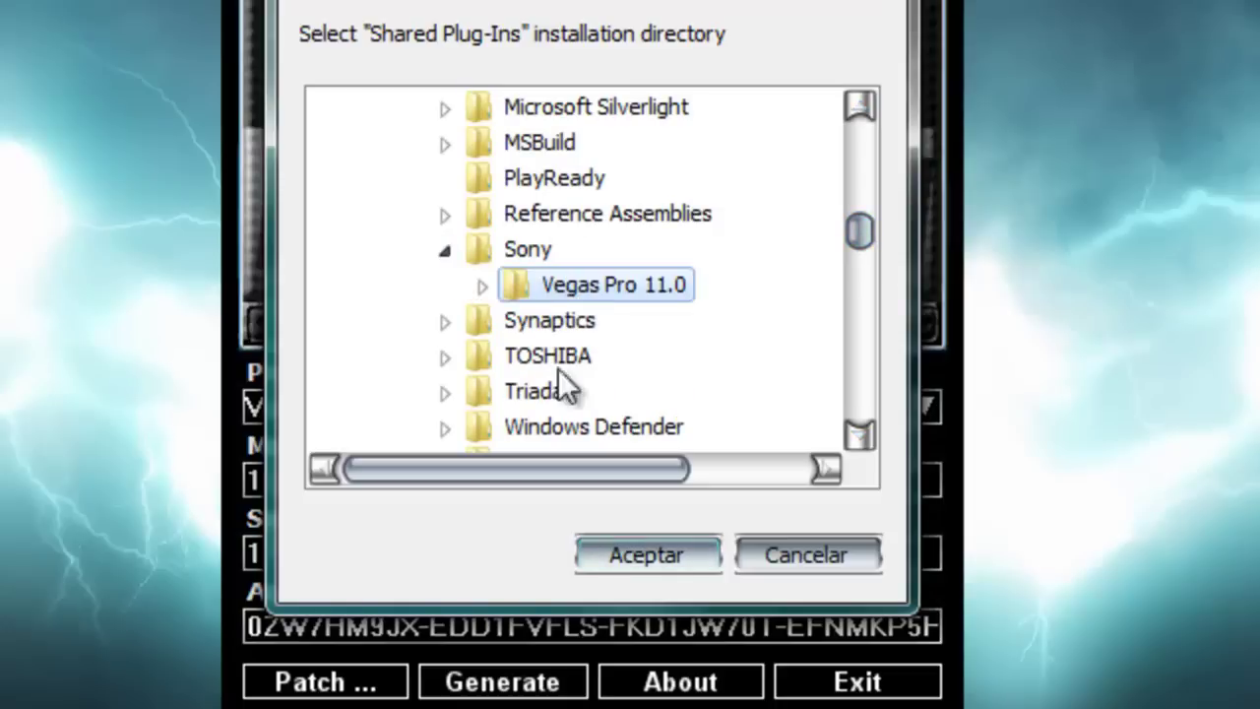
{"action": "left_click", "coordinate": [644, 555]}
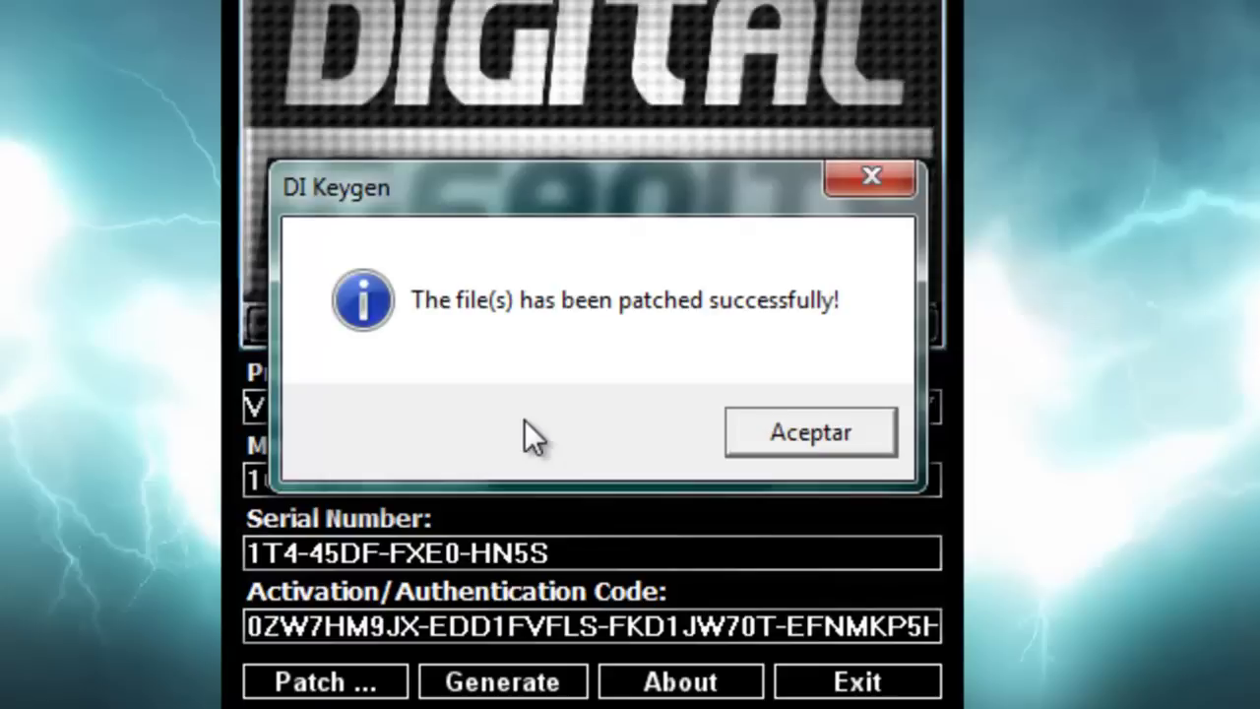
{"action": "left_click", "coordinate": [806, 433]}
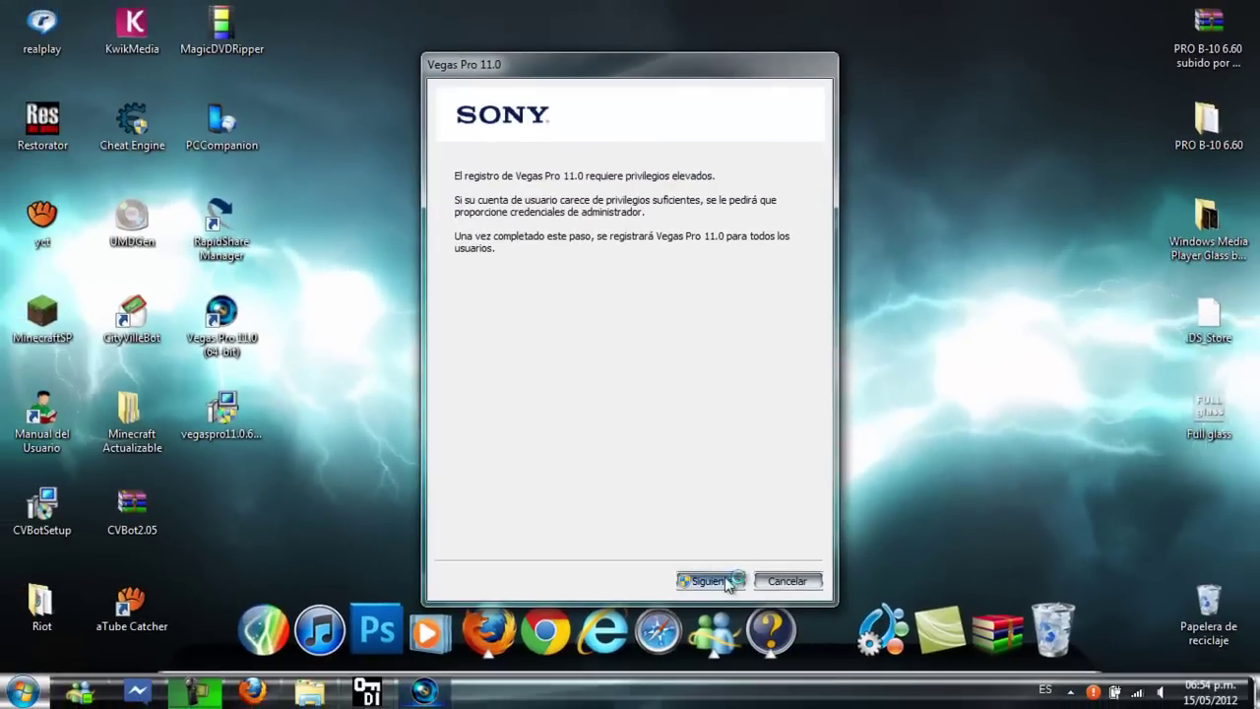
Continue to the Vegas Pro 11.0 registration, copy the serial number from the keygen into the serial number field and submit it.
{"action": "left_click", "coordinate": [707, 581]}
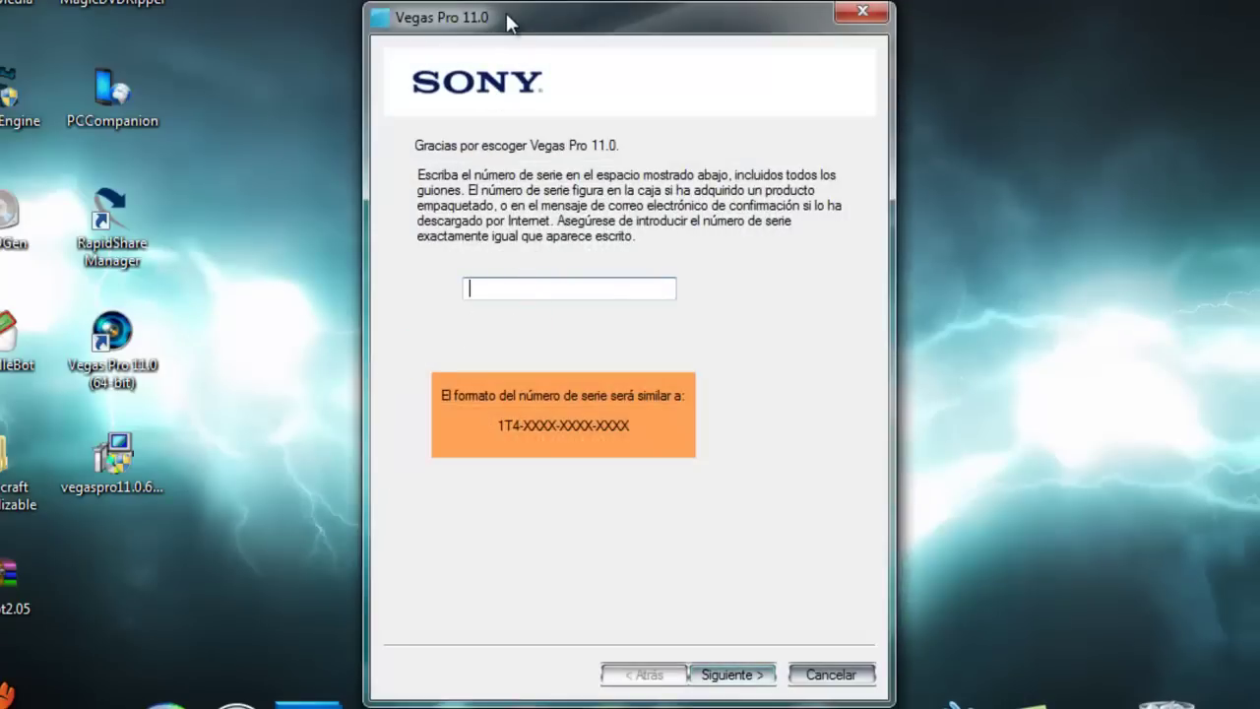
{"action": "key", "text": "alt+Tab"}
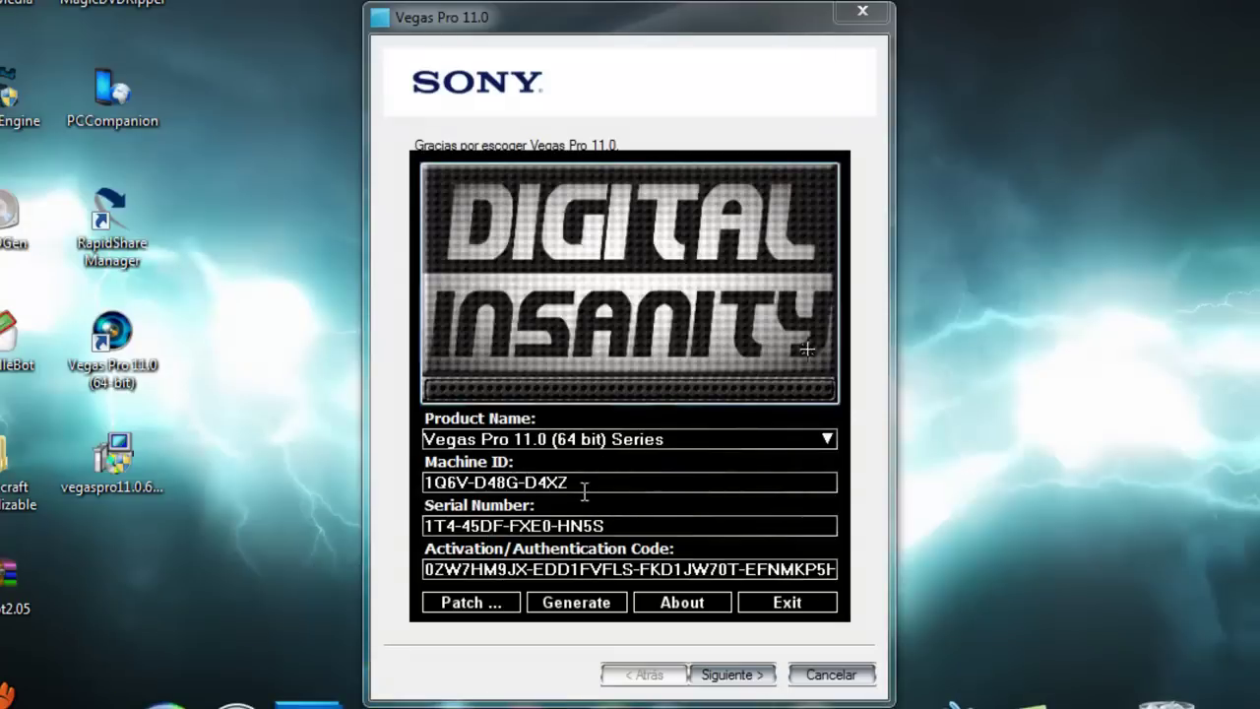
{"action": "left_click_drag", "start_coordinate": [622, 526], "coordinate": [477, 532]}
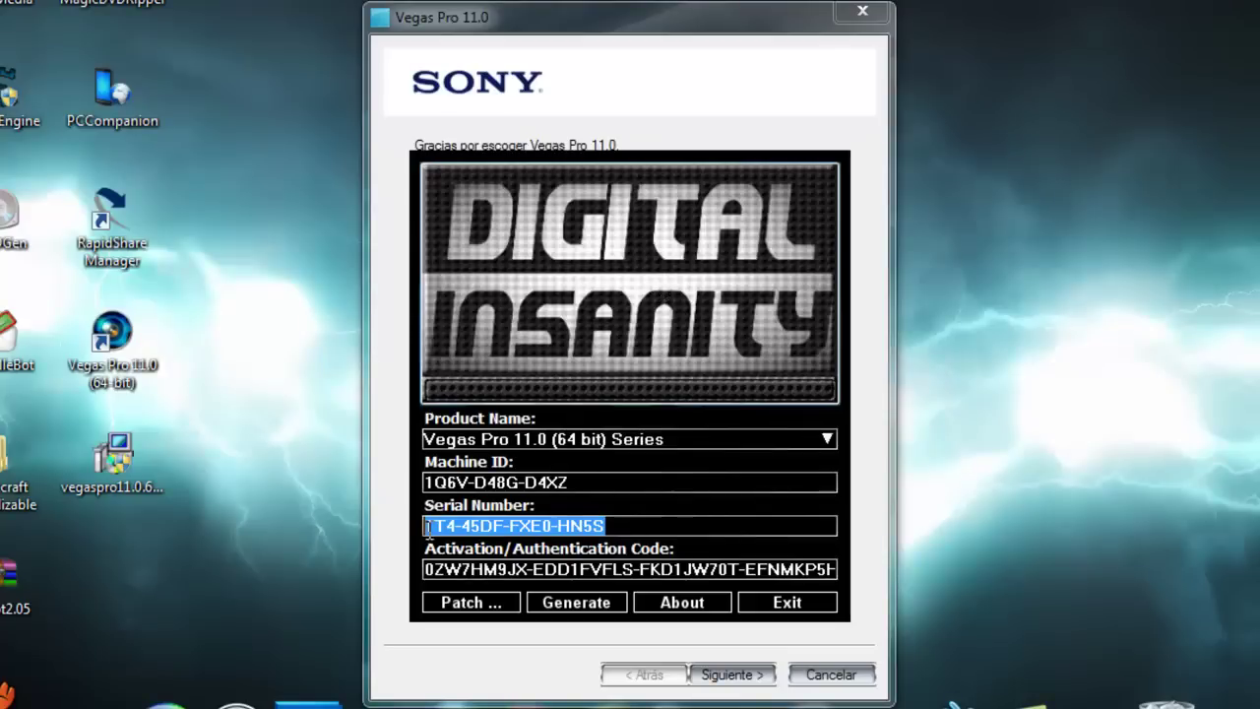
{"action": "left_click_drag", "start_coordinate": [428, 529], "coordinate": [423, 528]}
{"action": "key", "text": "ctrl+c"}
{"action": "left_click", "coordinate": [732, 674]}
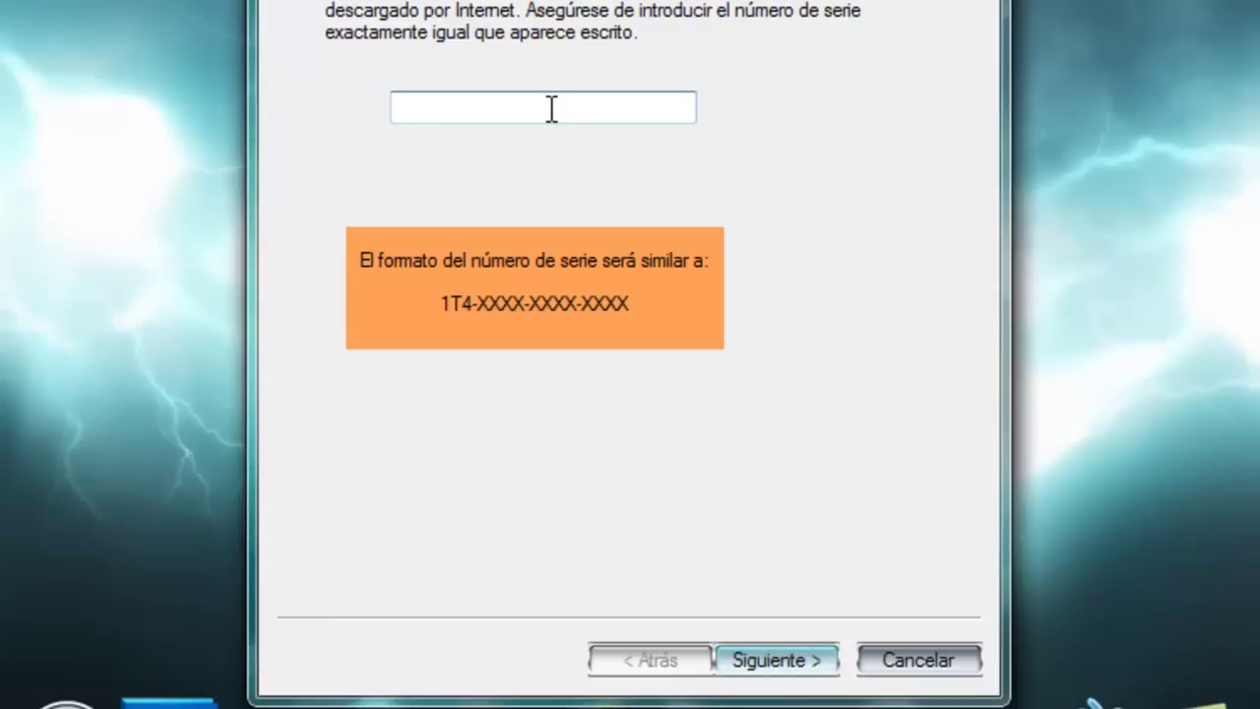
{"action": "key", "text": "ctrl+v"}
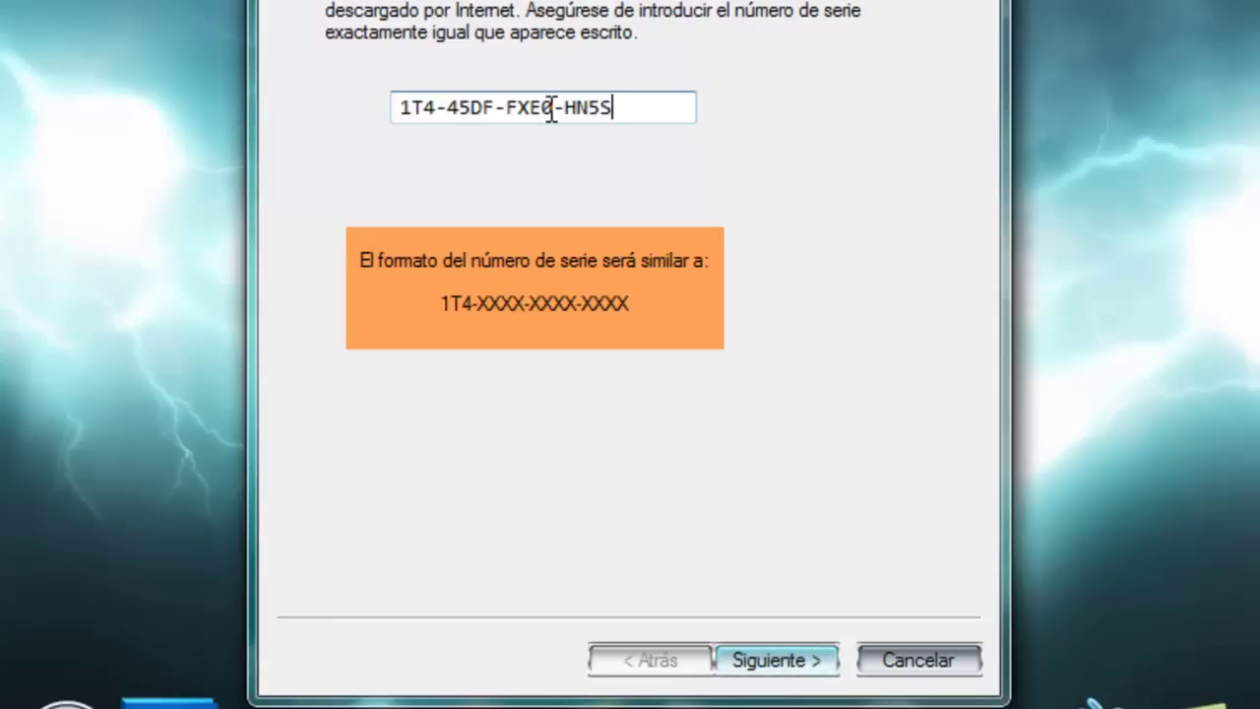
{"action": "left_click", "coordinate": [778, 660]}
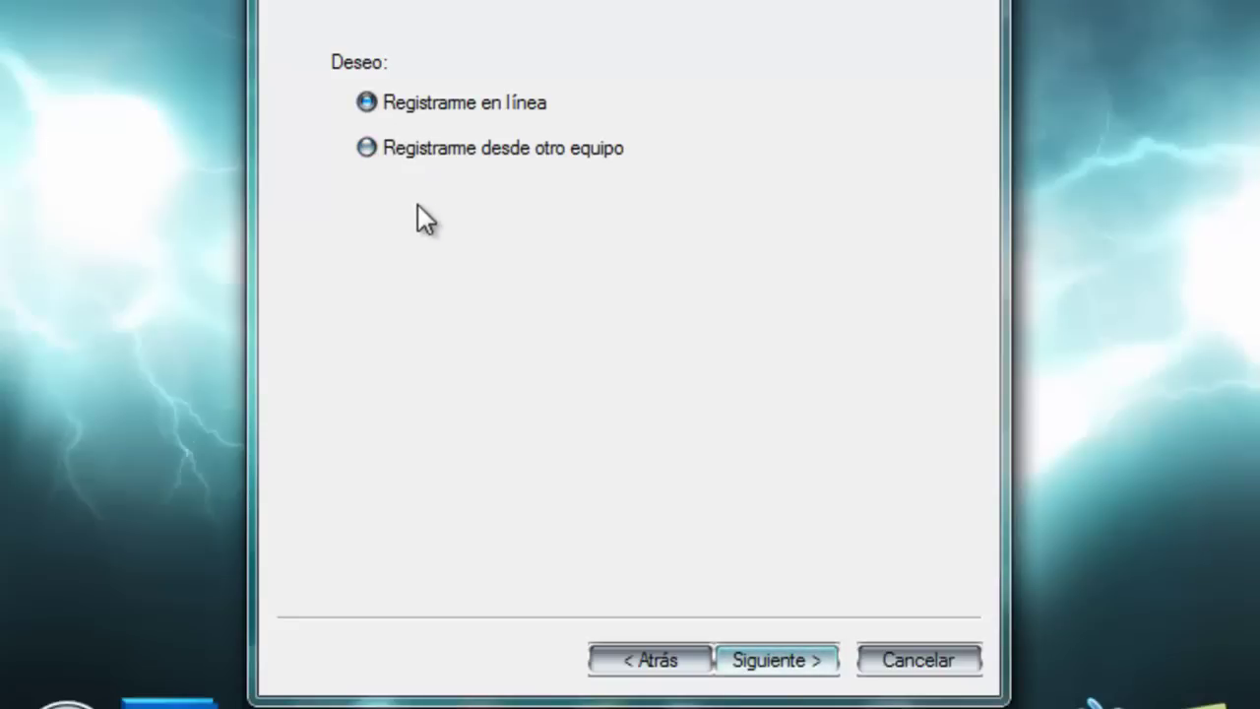
Choose to register from another computer and accept the Sony Creative Software privacy policy terms in the registration form.
{"action": "left_click", "coordinate": [378, 152]}
{"action": "left_click", "coordinate": [744, 652]}
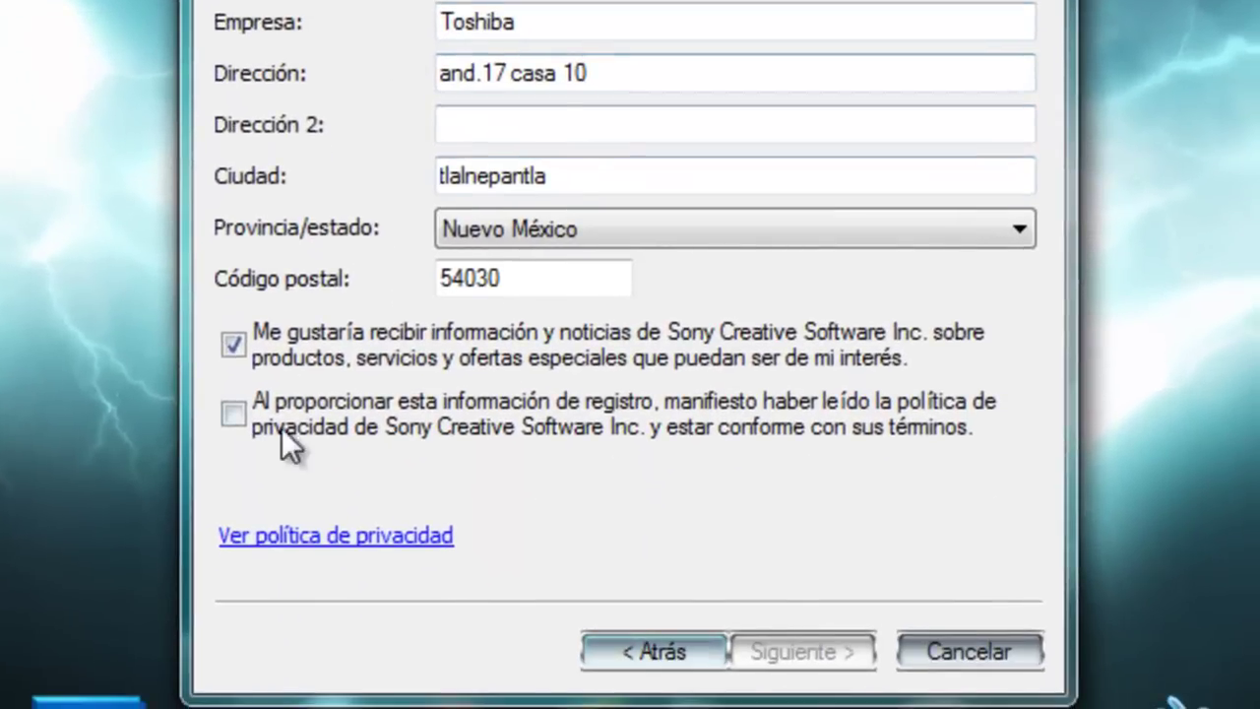
{"action": "left_click", "coordinate": [233, 414]}
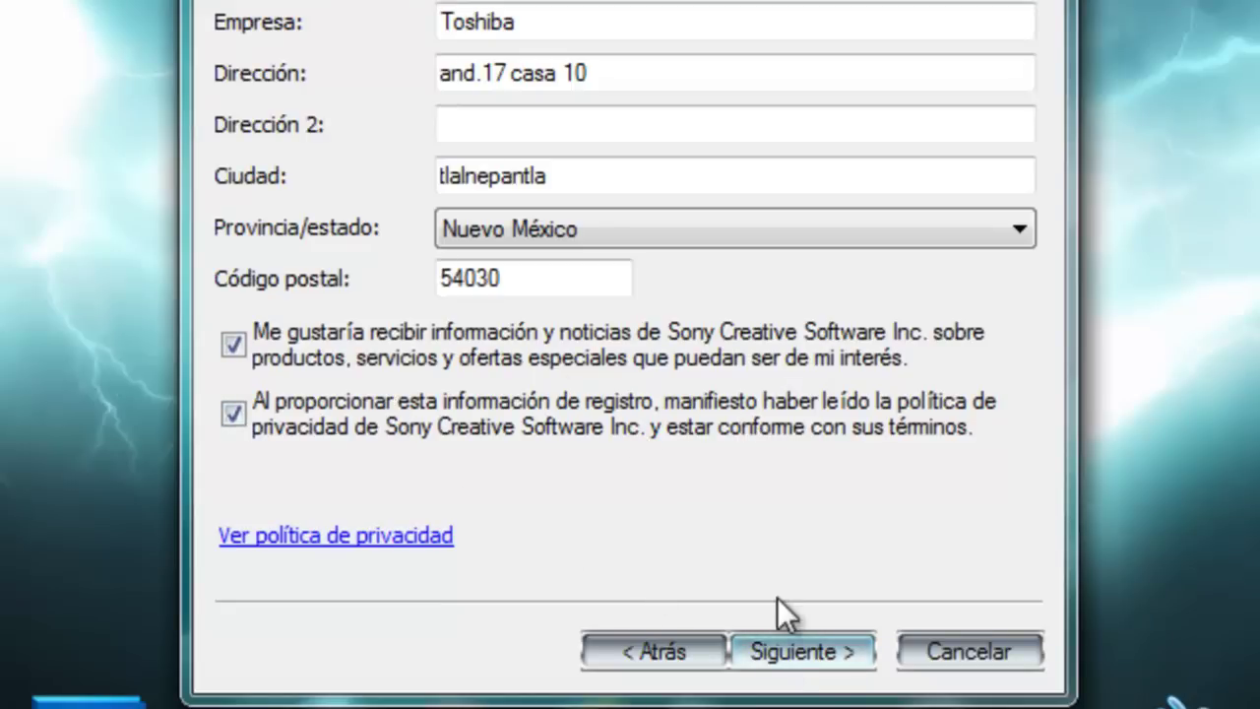
Save the registration file as the HTML file Registrar Vegas Pro in Mis documentos and continue to the authentication code page.
{"action": "left_click", "coordinate": [777, 652]}
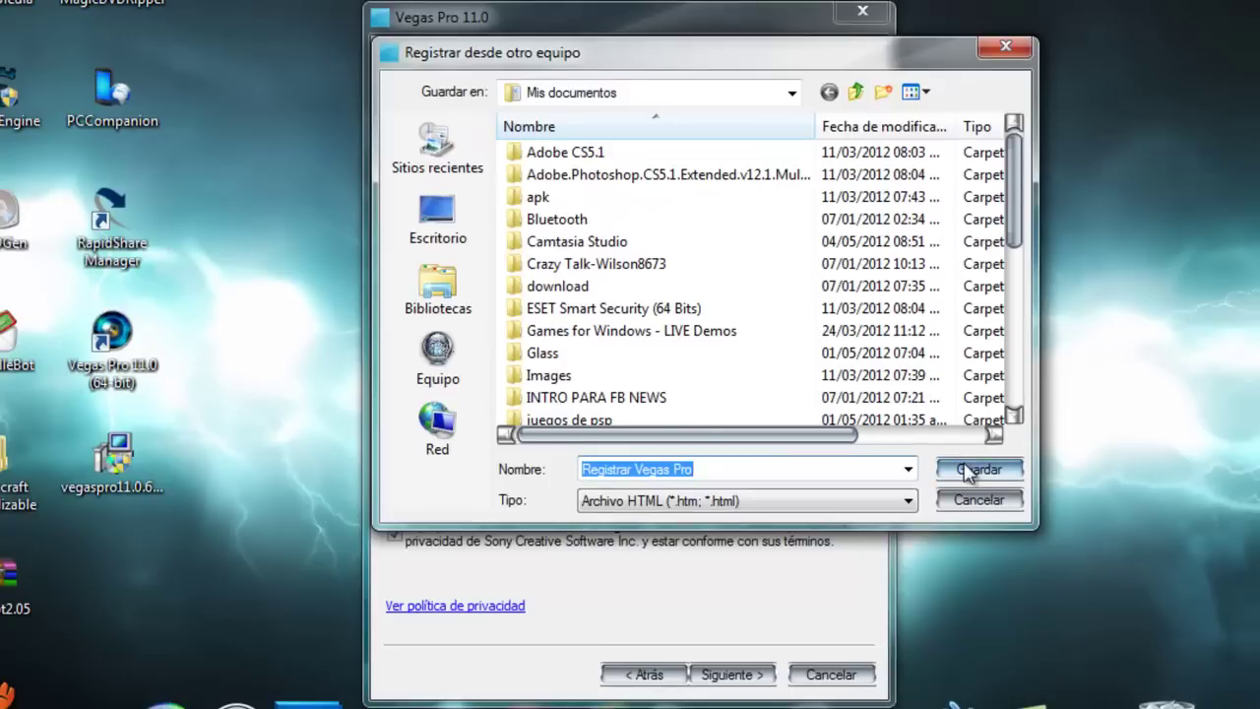
{"action": "left_click", "coordinate": [1114, 377]}
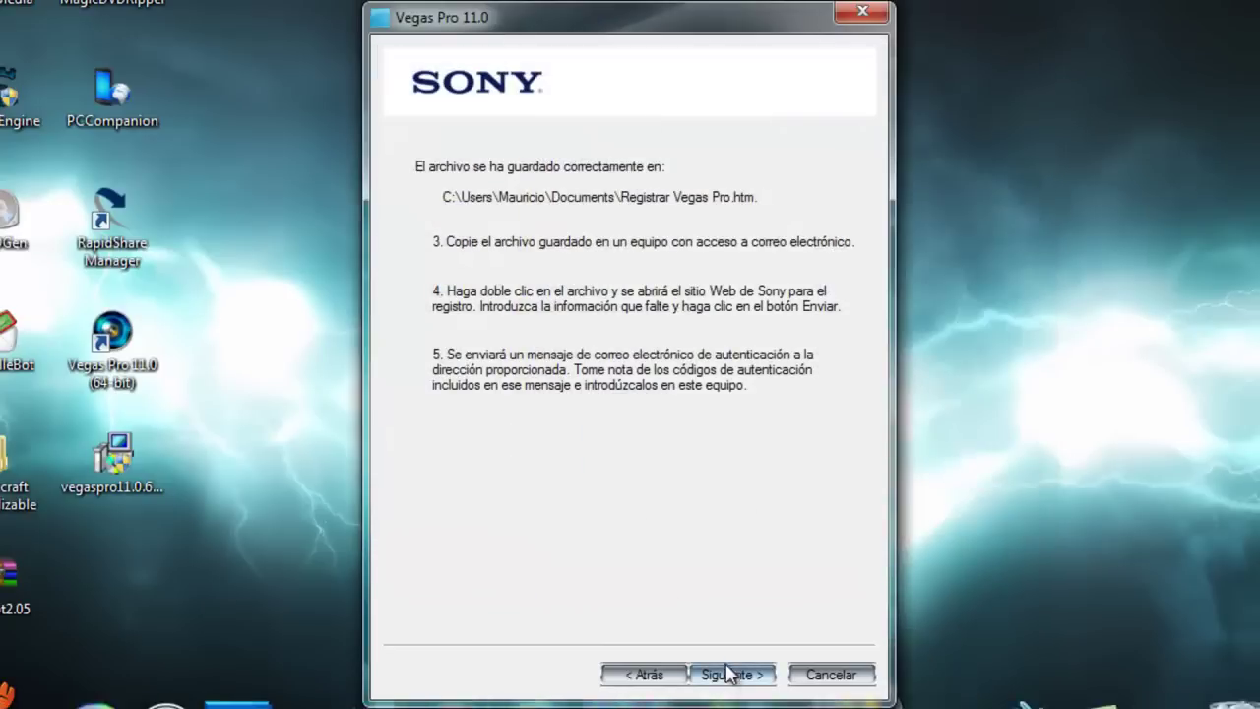
{"action": "left_click", "coordinate": [729, 675]}
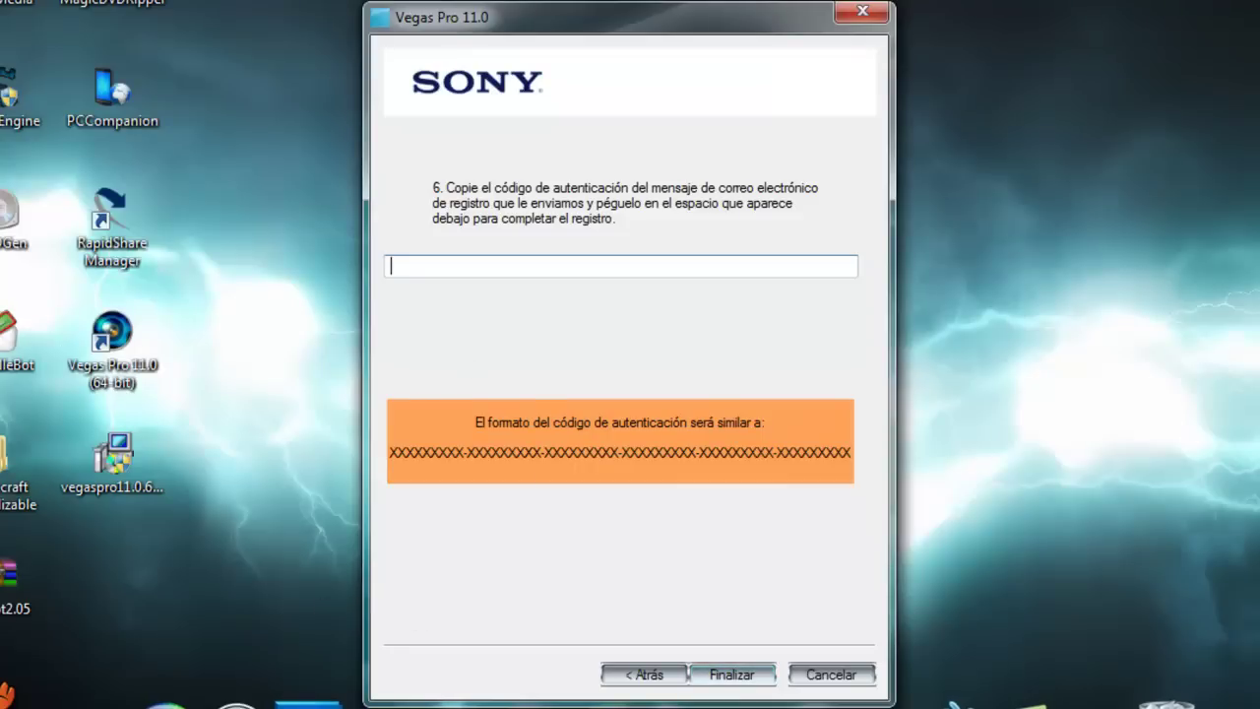
Copy the activation/authentication code from the keygen into the authentication code field and finish the registration.
{"action": "left_click", "coordinate": [305, 701]}
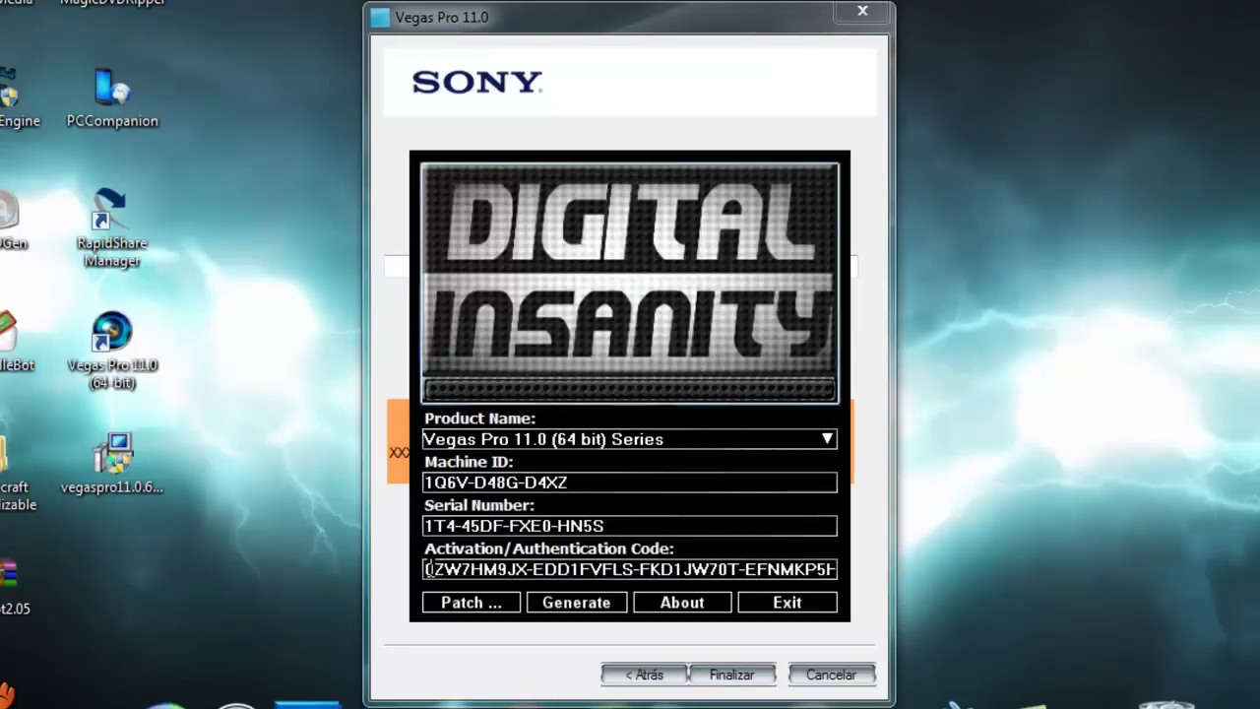
{"action": "left_click_drag", "start_coordinate": [427, 569], "coordinate": [847, 556]}
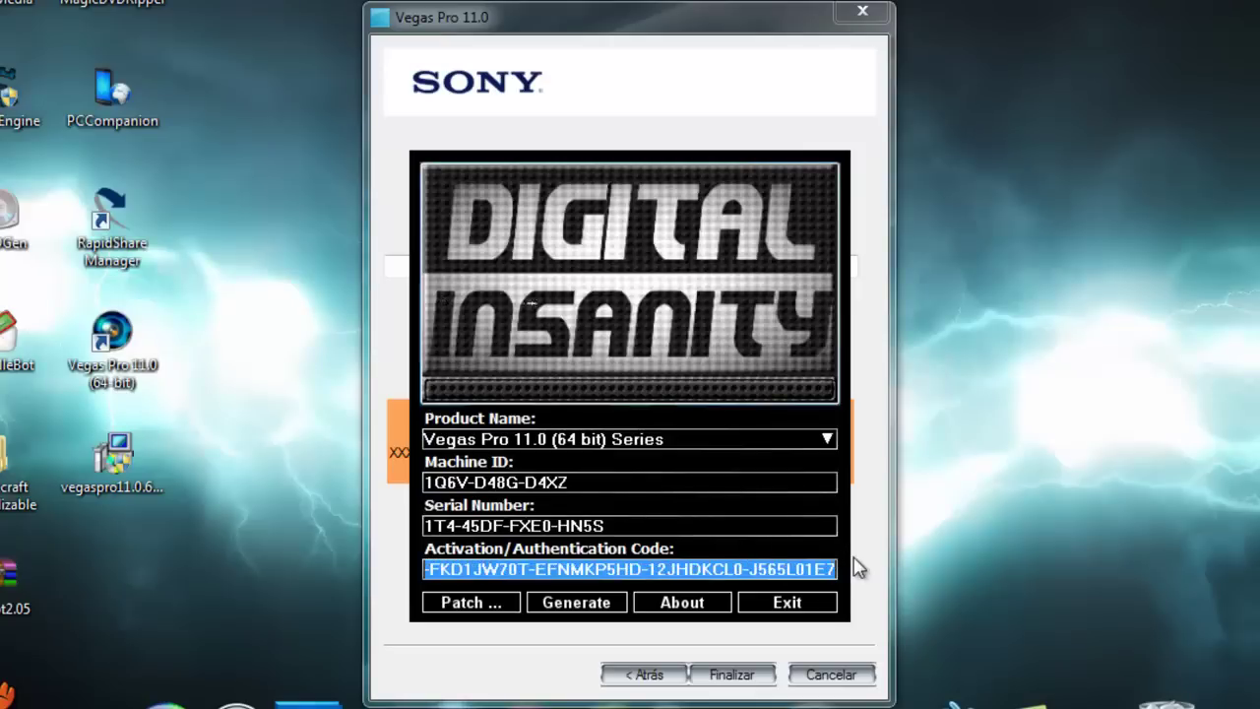
{"action": "left_click", "coordinate": [853, 266]}
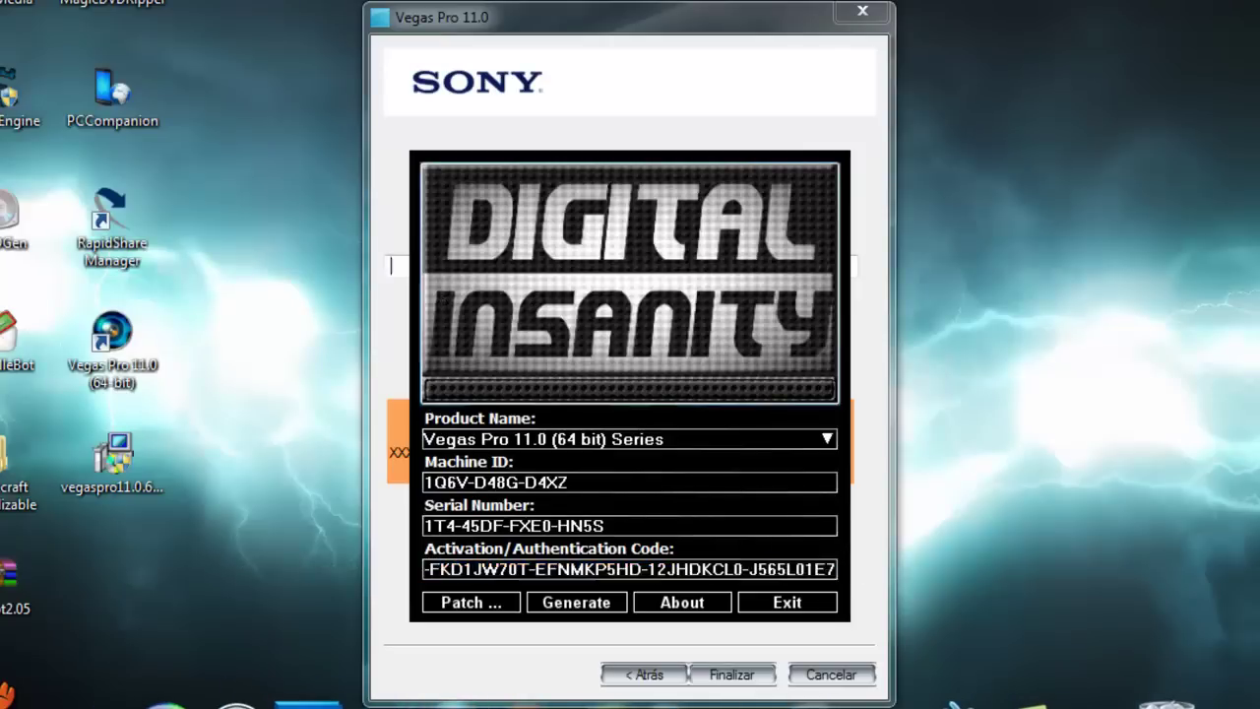
{"action": "key", "text": "ctrl+v"}
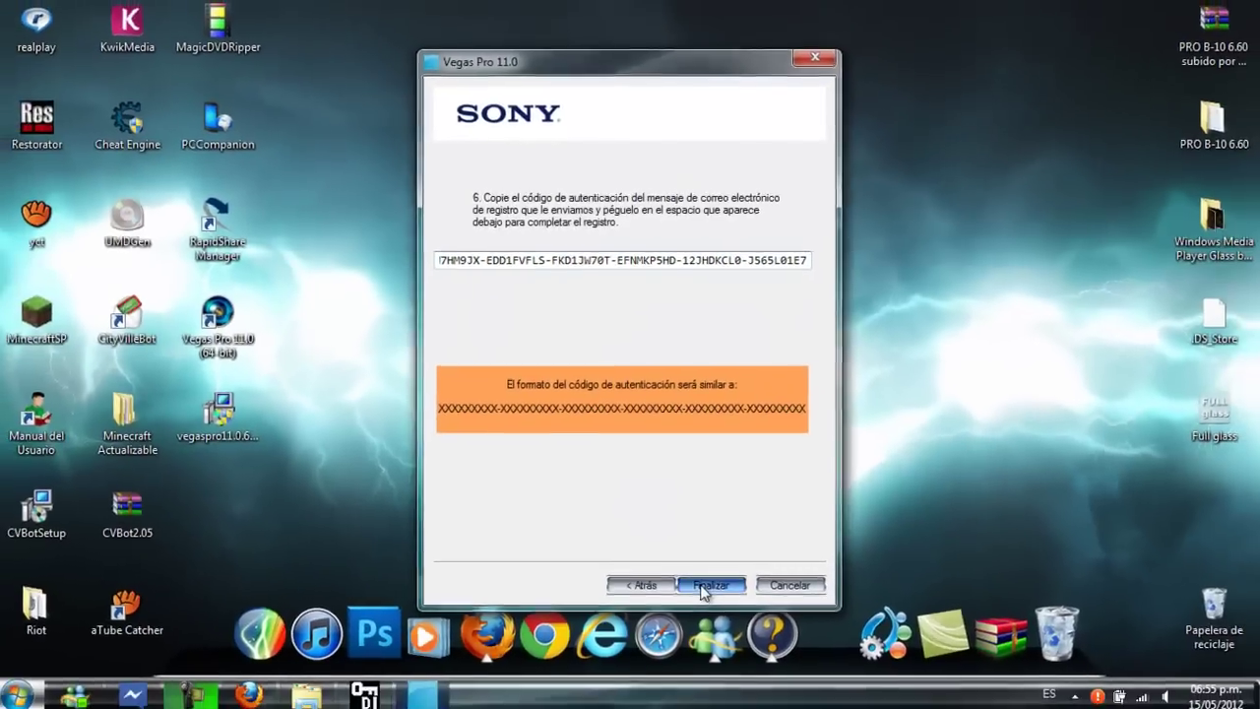
{"action": "left_click", "coordinate": [731, 673]}
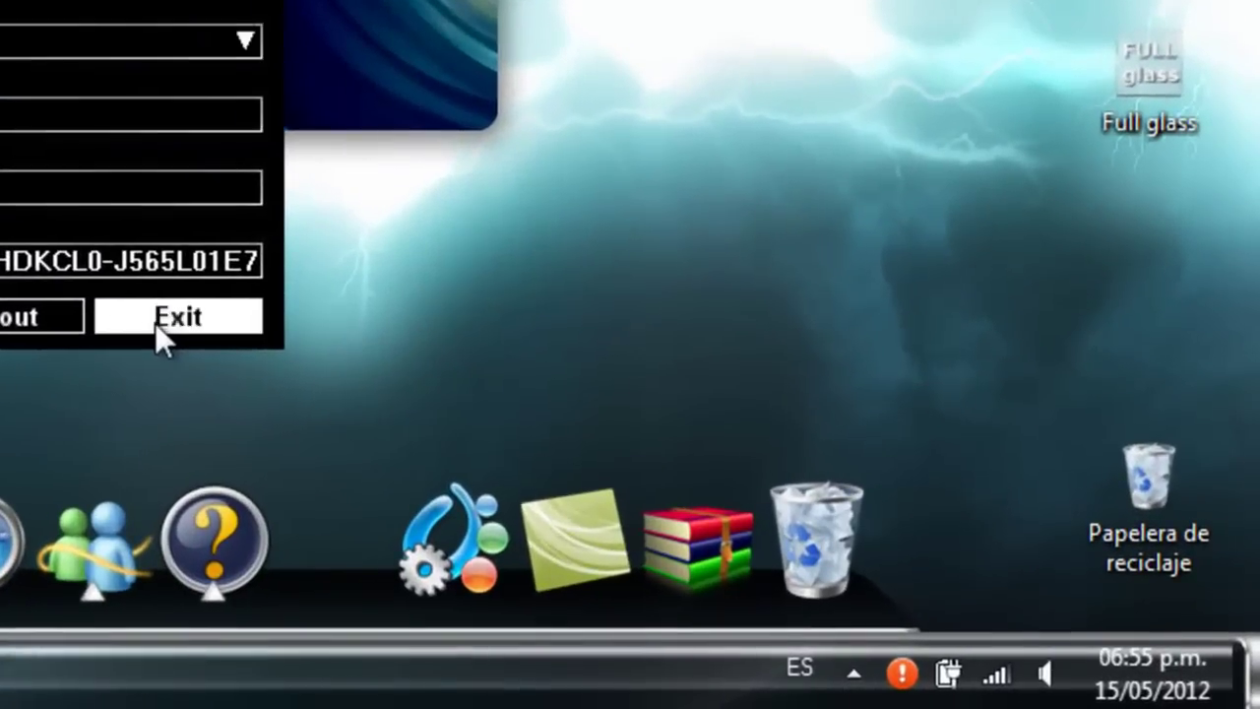
Close the keygen and raise the system volume.
{"action": "left_click", "coordinate": [154, 323]}
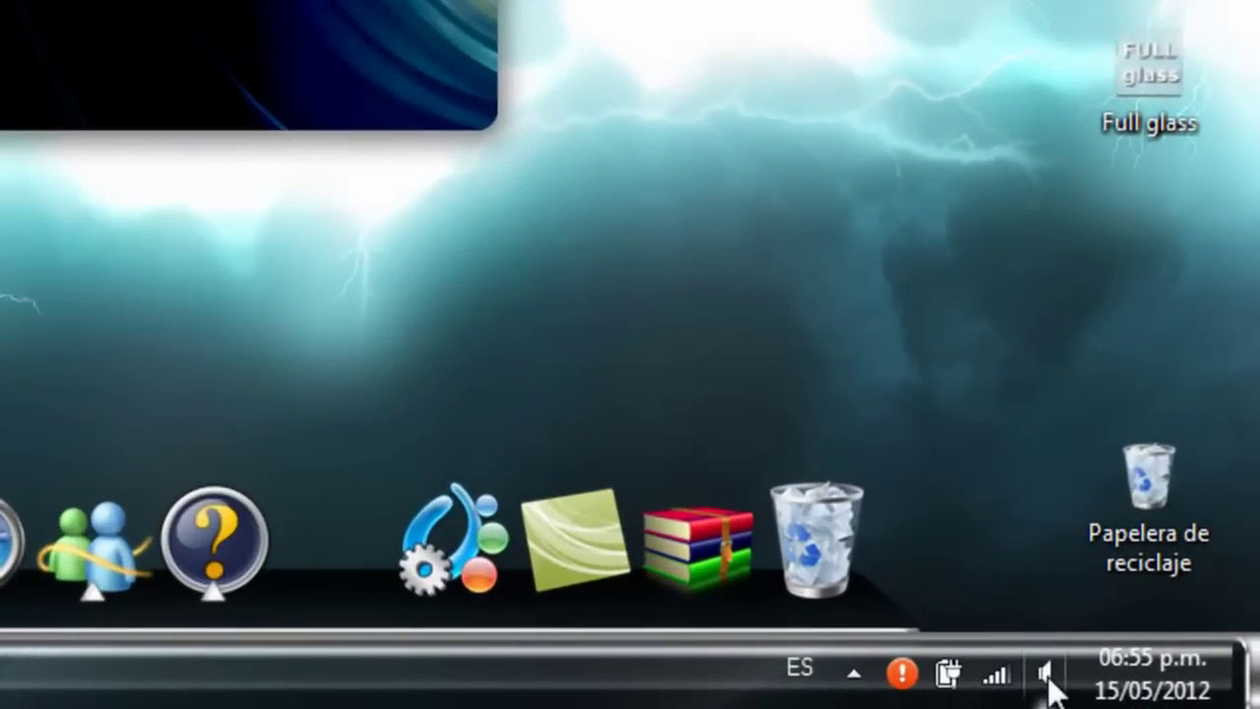
{"action": "left_click", "coordinate": [1048, 677]}
{"action": "left_click_drag", "start_coordinate": [1040, 396], "coordinate": [1034, 316]}
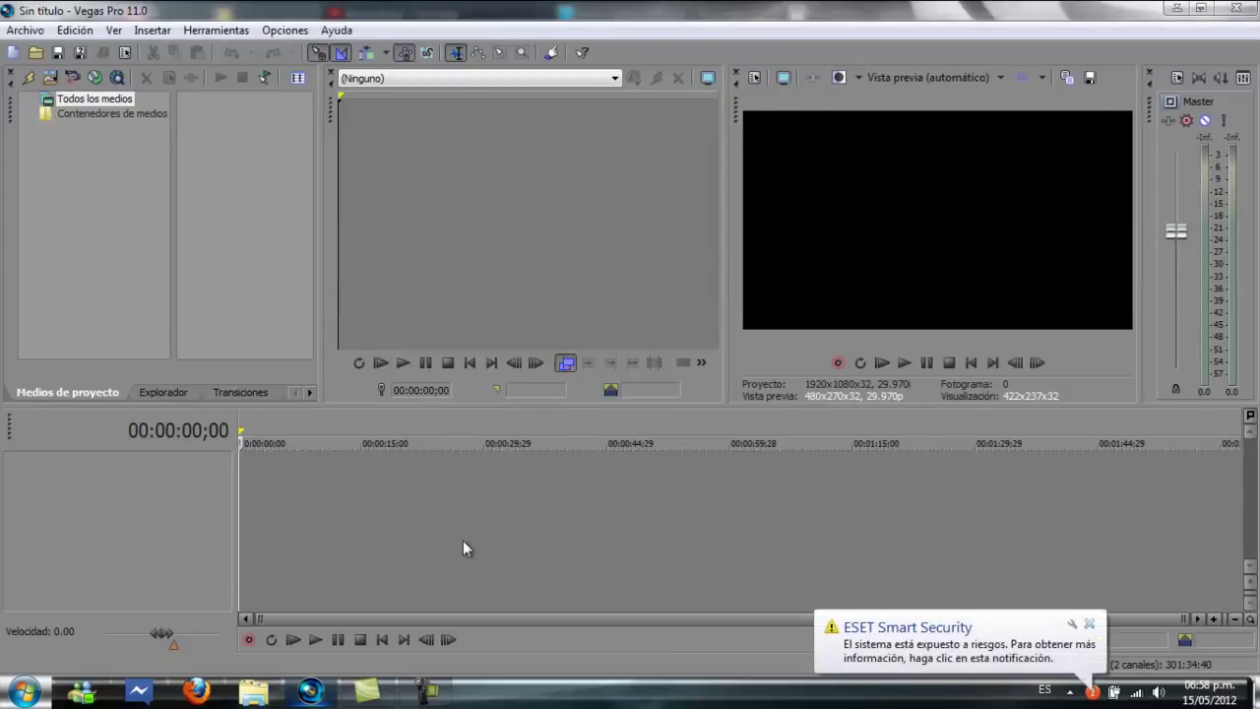
Switch to Firefox and look through the ELEMENT BAD 4G YouTube channel page and its uploaded videos.
{"action": "left_click", "coordinate": [200, 695]}
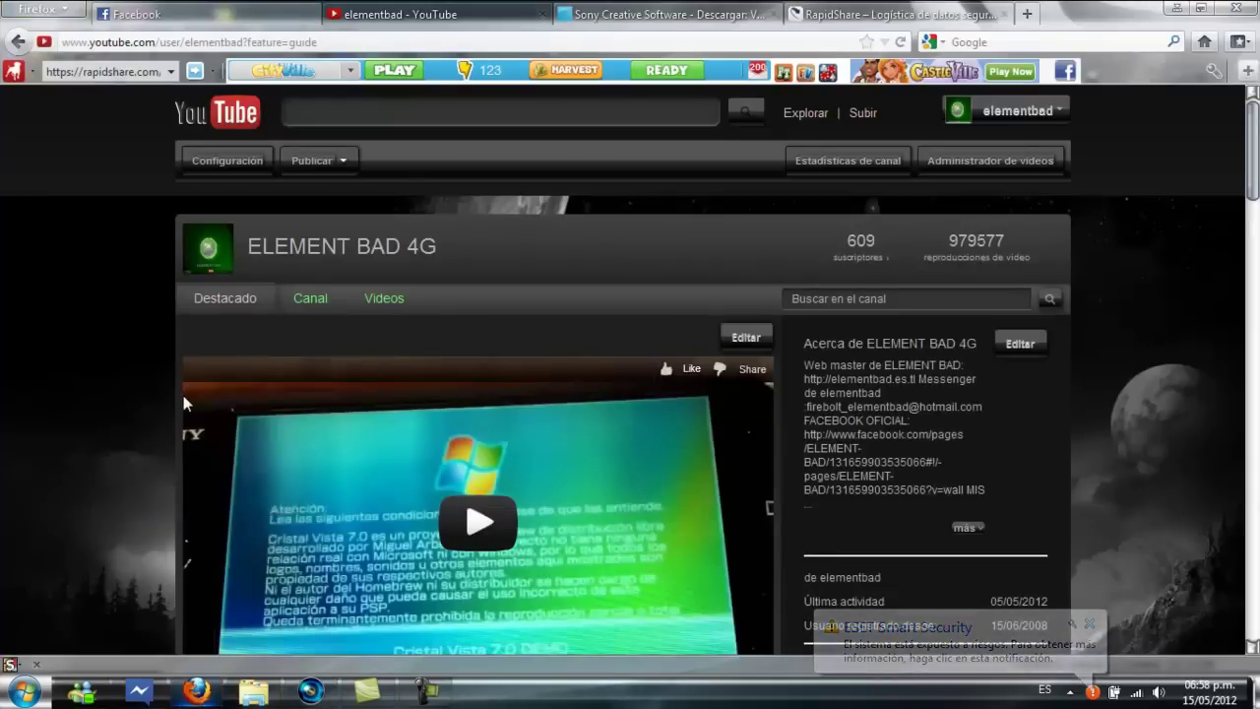
{"action": "scroll", "coordinate": [185, 404], "scroll_direction": "down", "scroll_amount": 2}
{"action": "scroll", "coordinate": [185, 403], "scroll_direction": "down", "scroll_amount": 6}
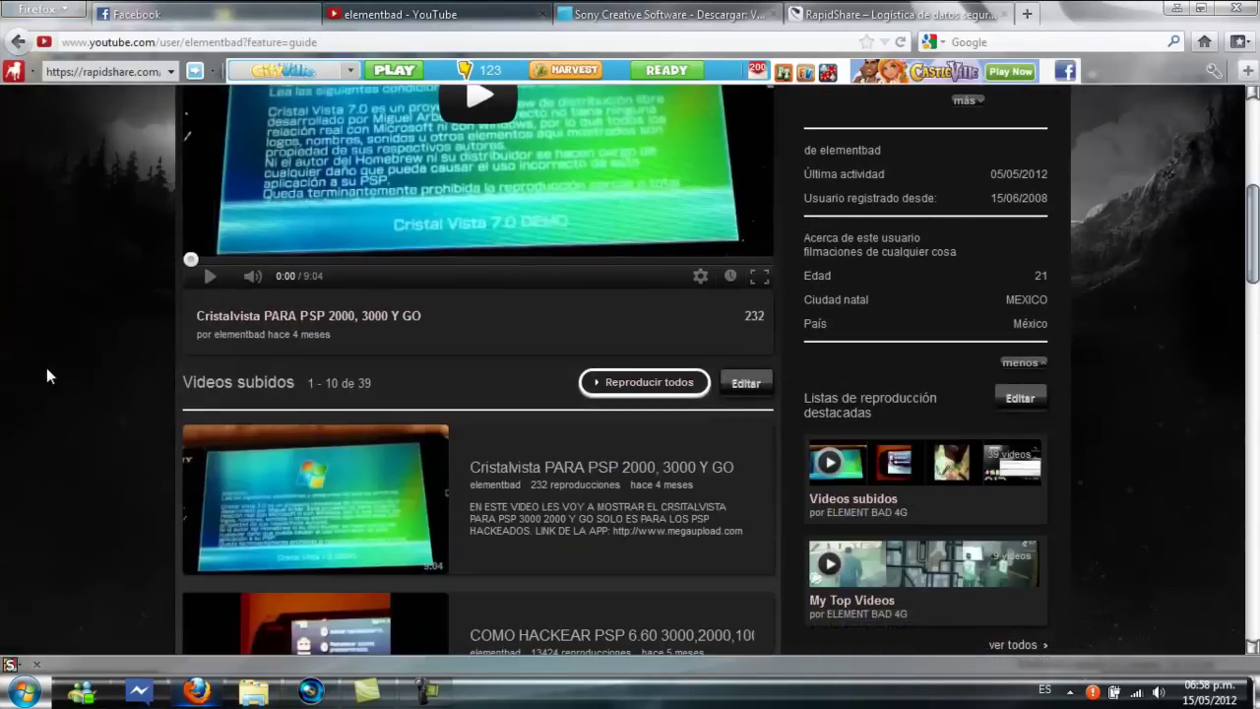
{"action": "scroll", "coordinate": [46, 375], "scroll_direction": "down", "scroll_amount": 15}
{"action": "scroll", "coordinate": [47, 370], "scroll_direction": "up", "scroll_amount": 20}
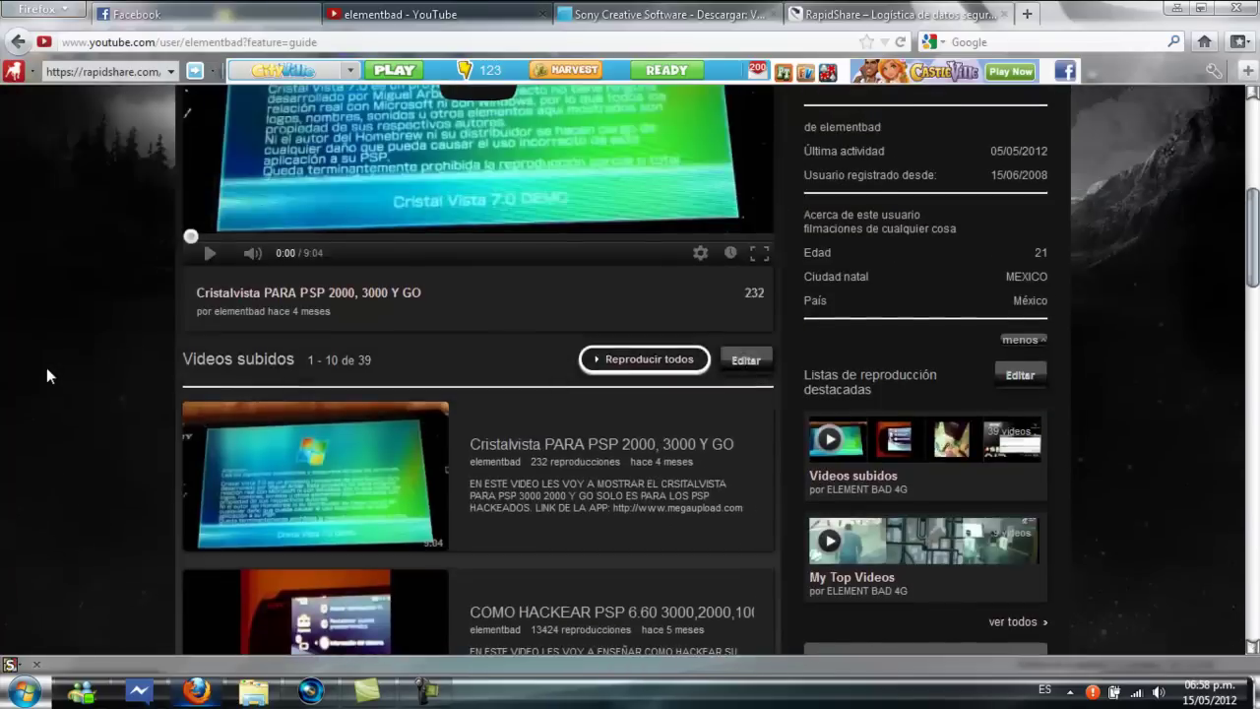